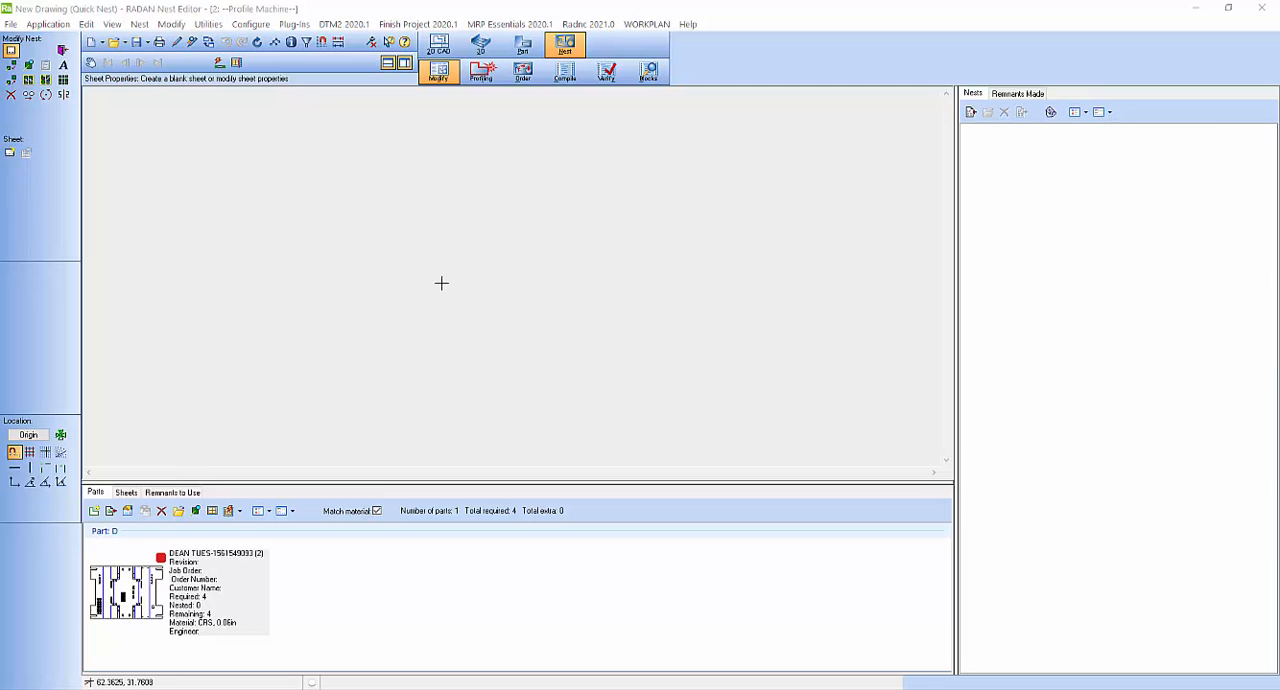
Step: Switch to the 2D CAD drafting mode and create a new pattern with the path /layout/sheet
click(581, 47)
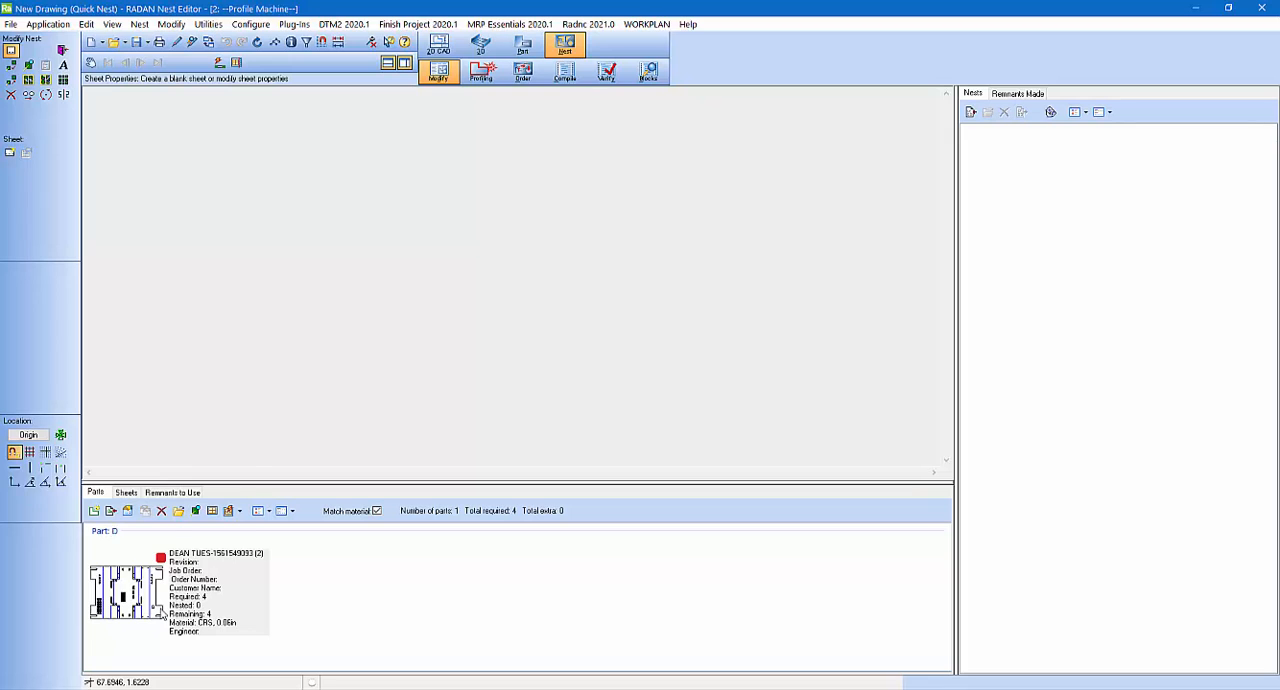
mouse_move(138, 595)
click(446, 45)
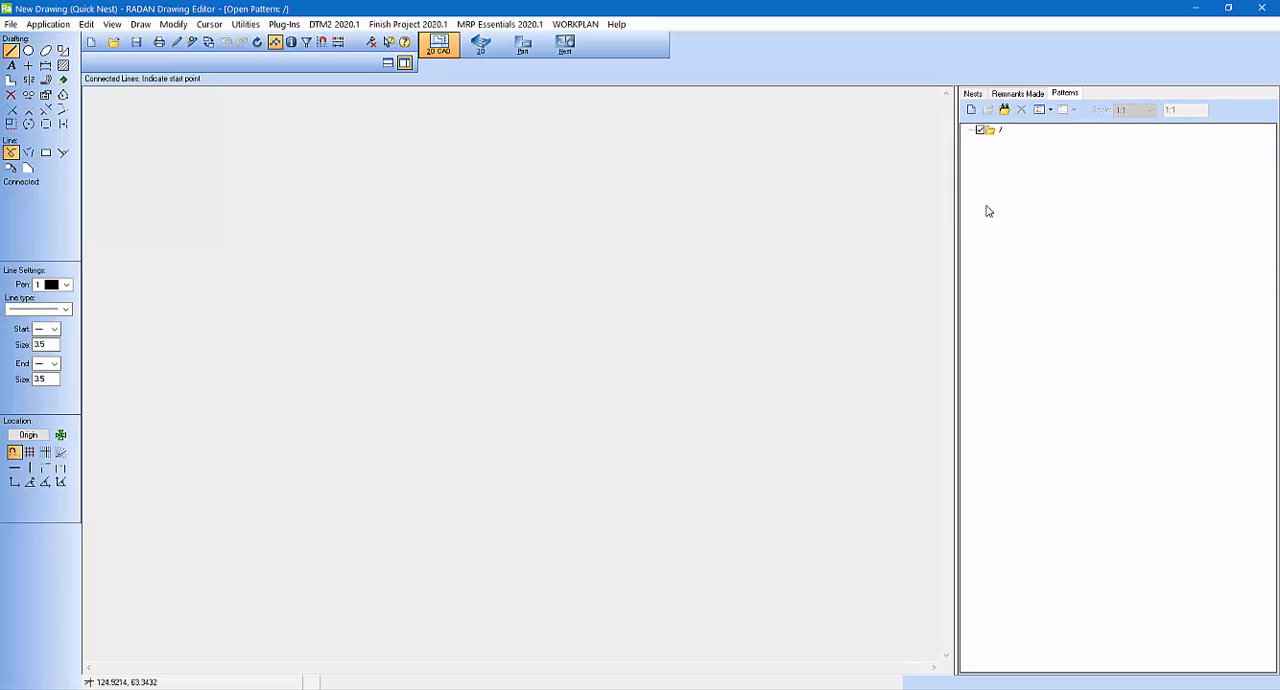
click(971, 111)
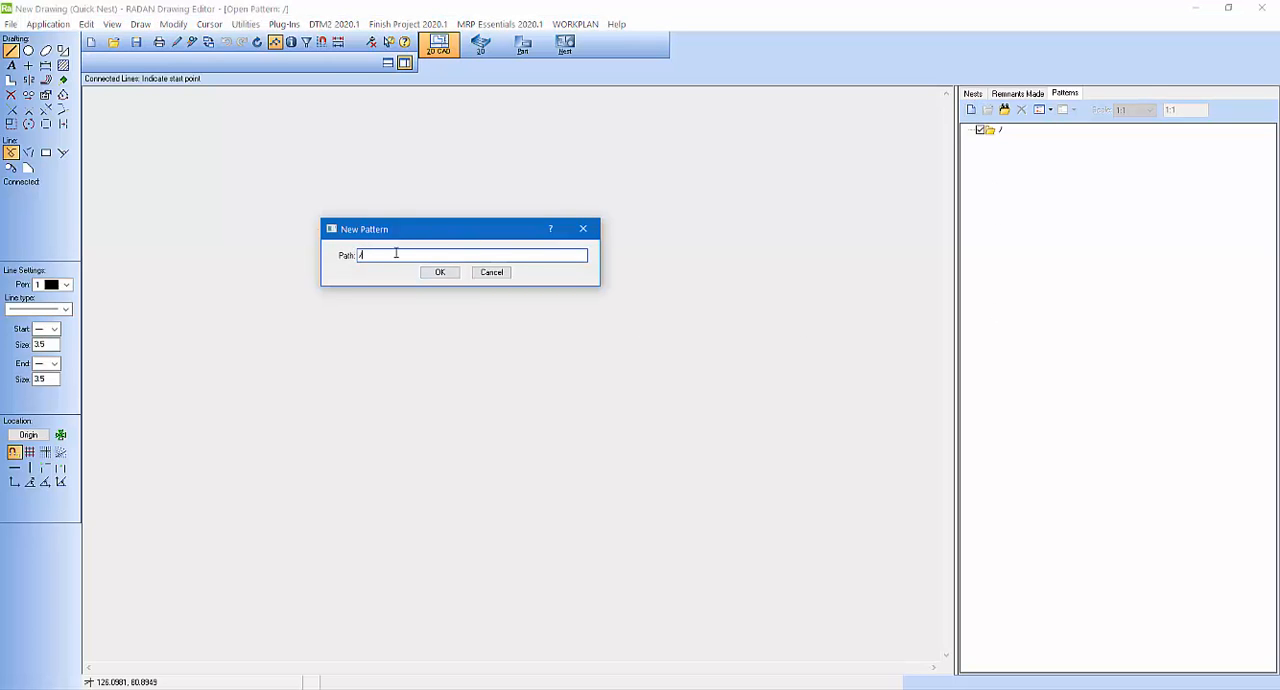
click(398, 258)
text(lays)
text(heet)
click(438, 273)
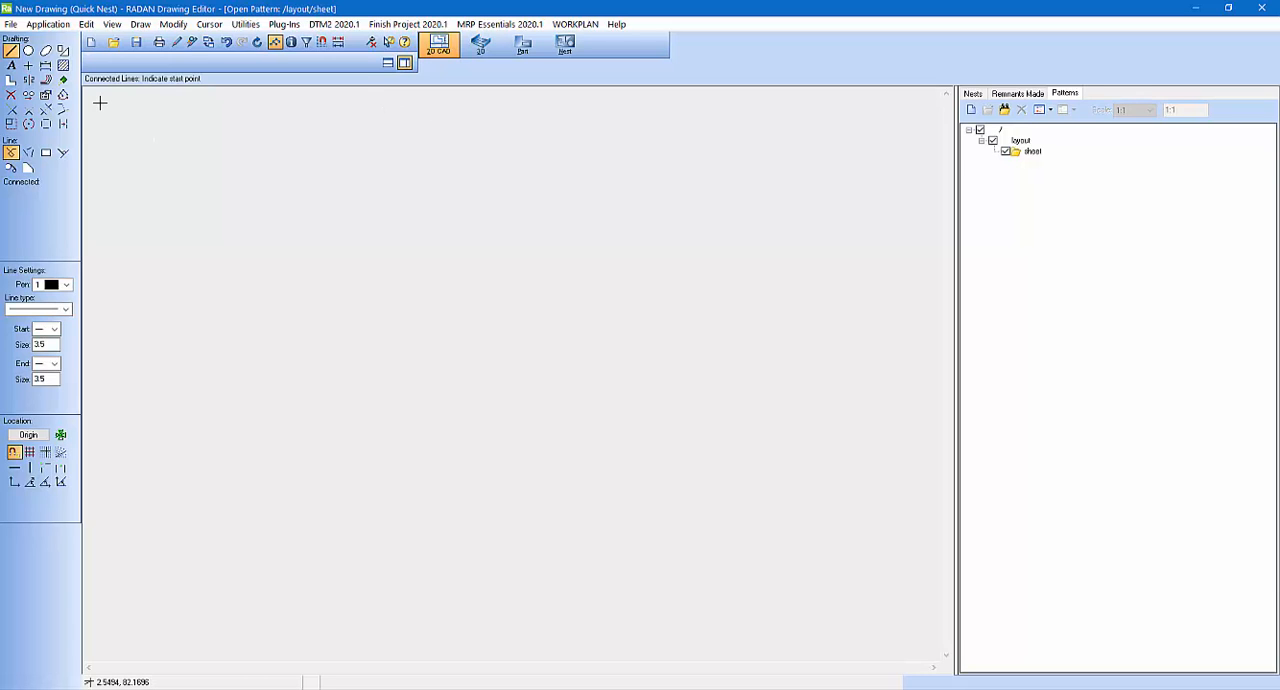
Step: Draw a centre-based rectangle 96 long and 48 high in the middle of the drawing area
click(62, 51)
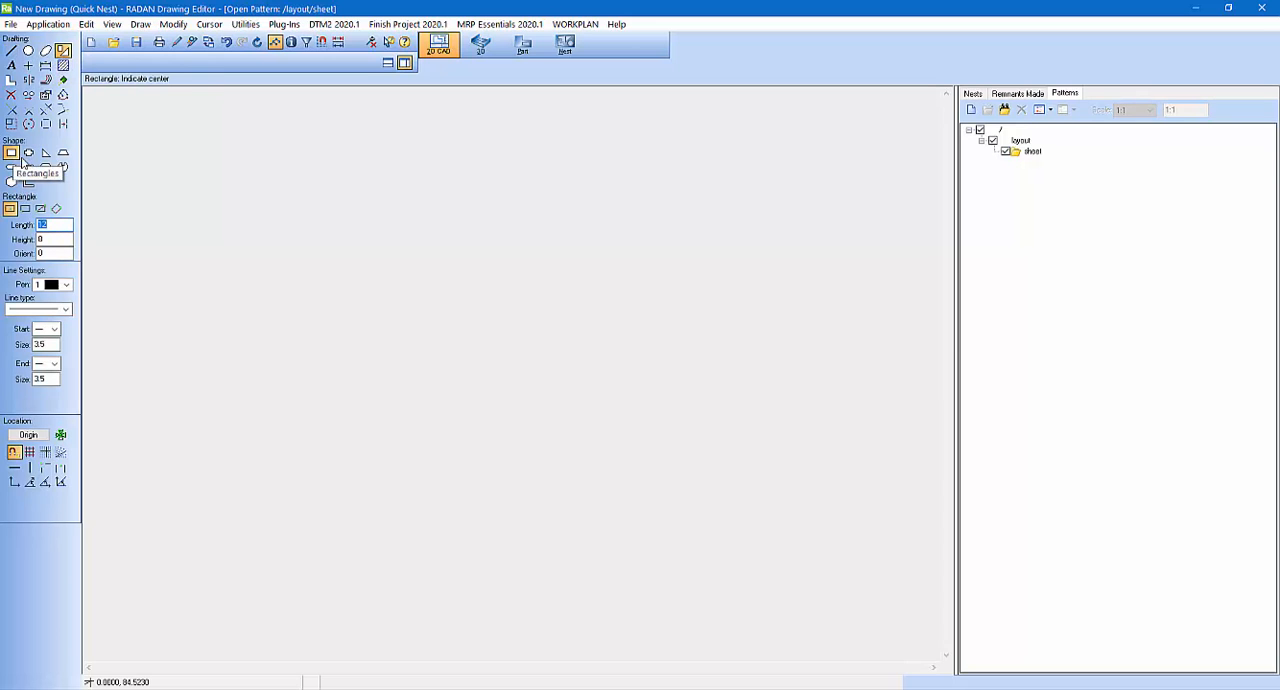
drag(63, 226, 19, 225)
text(96.0)
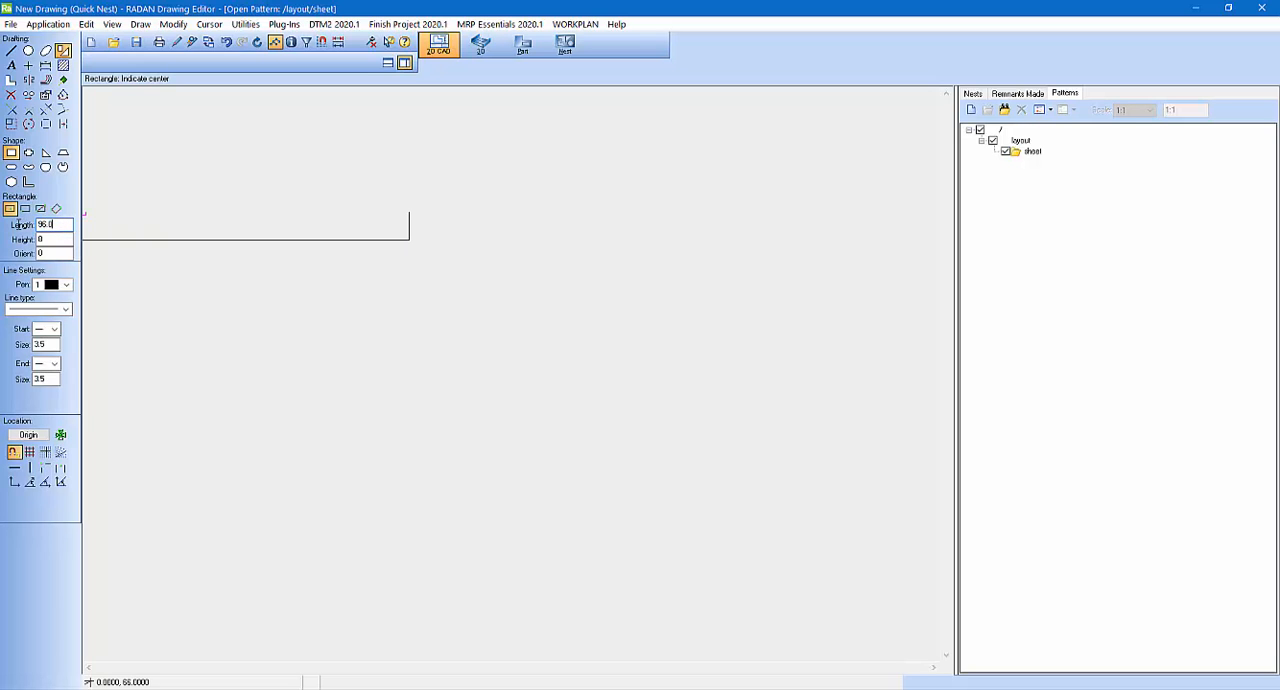
key(Tab)
text(40.0)
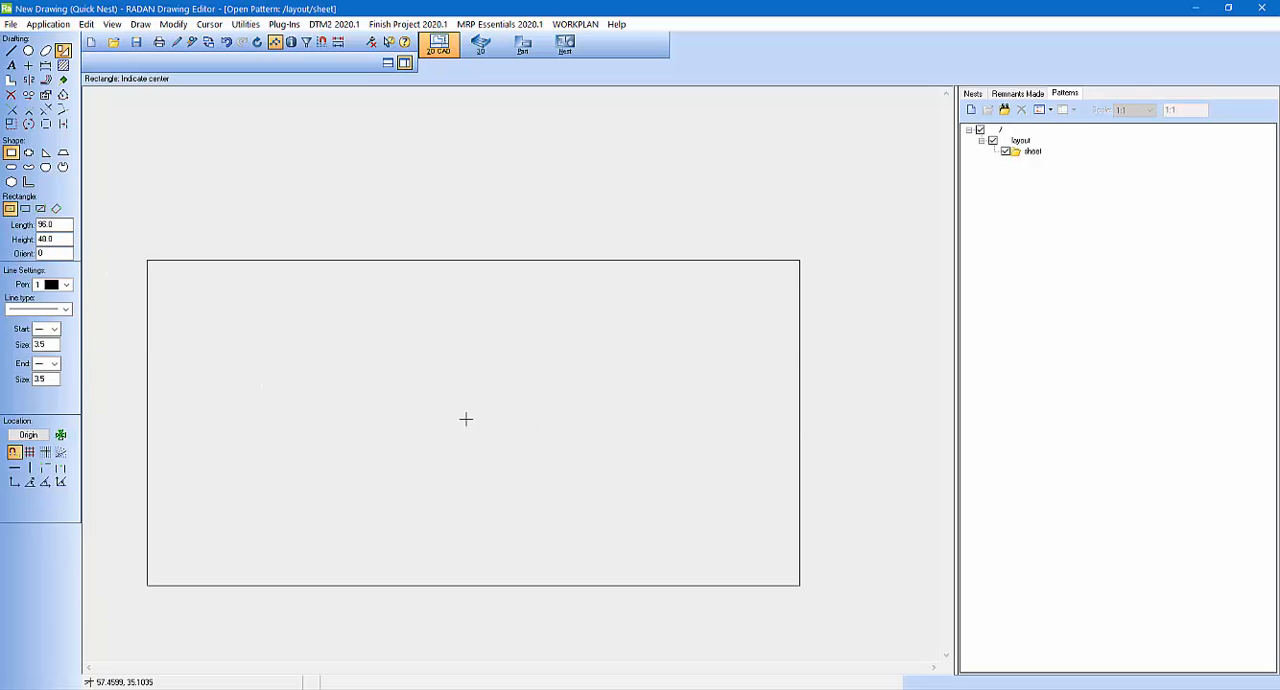
click(451, 381)
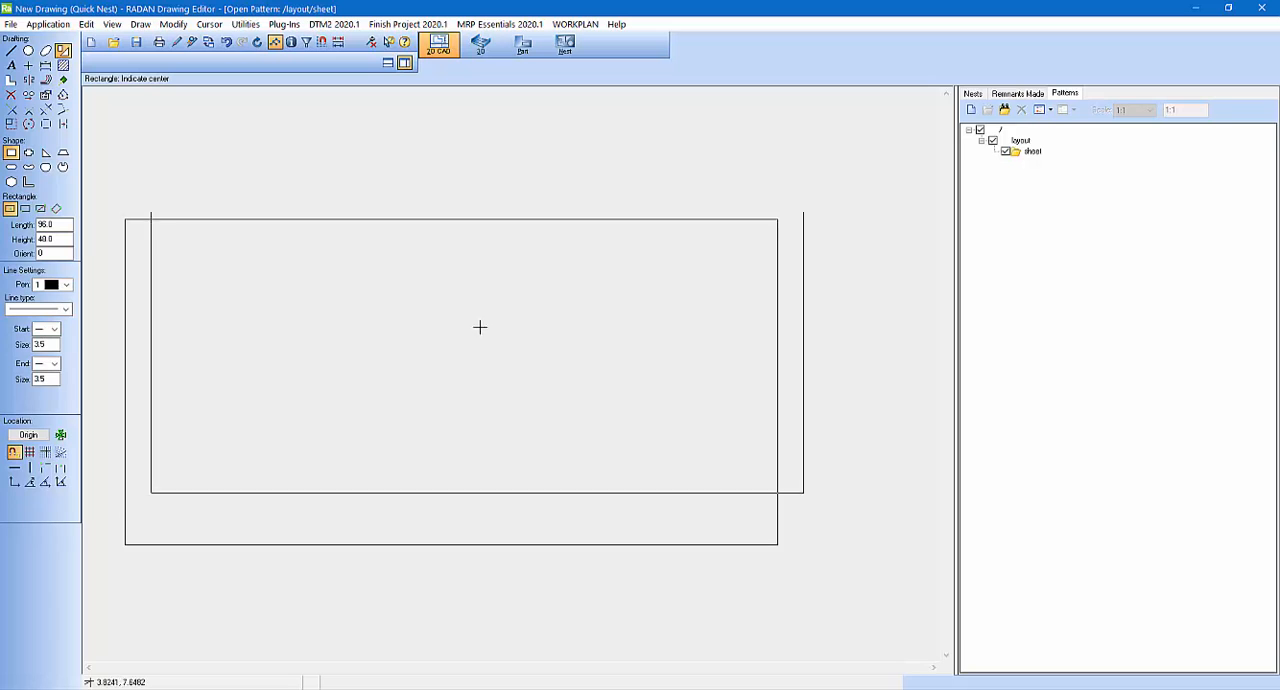
click(371, 44)
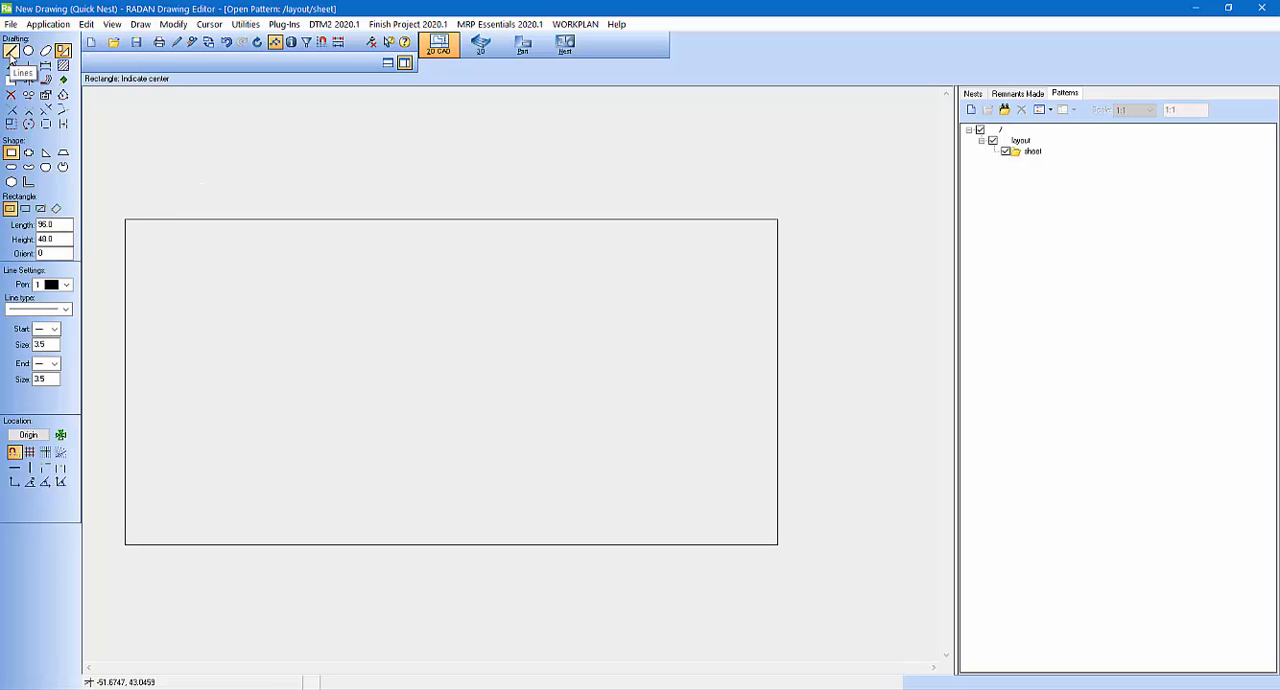
Step: Draw a connected stepped line from the rectangle's upper edge to its lower edge, with the first two horizontal runs about 21 and 22 long
click(11, 54)
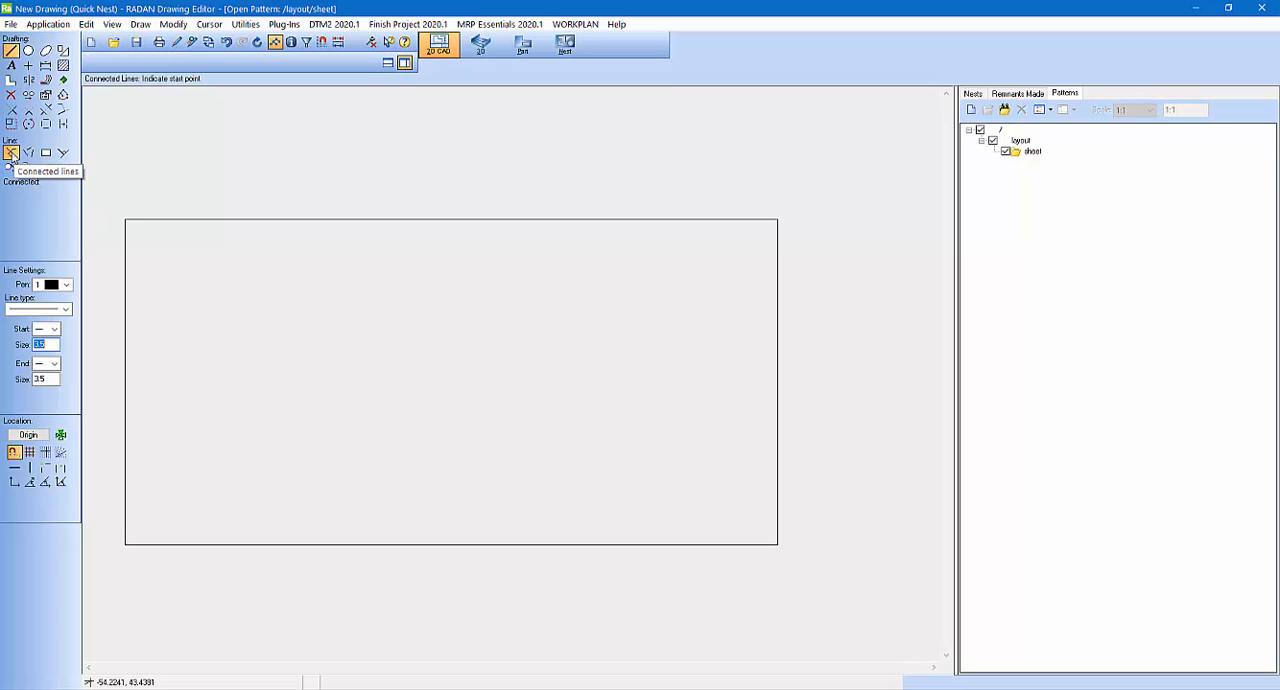
click(11, 153)
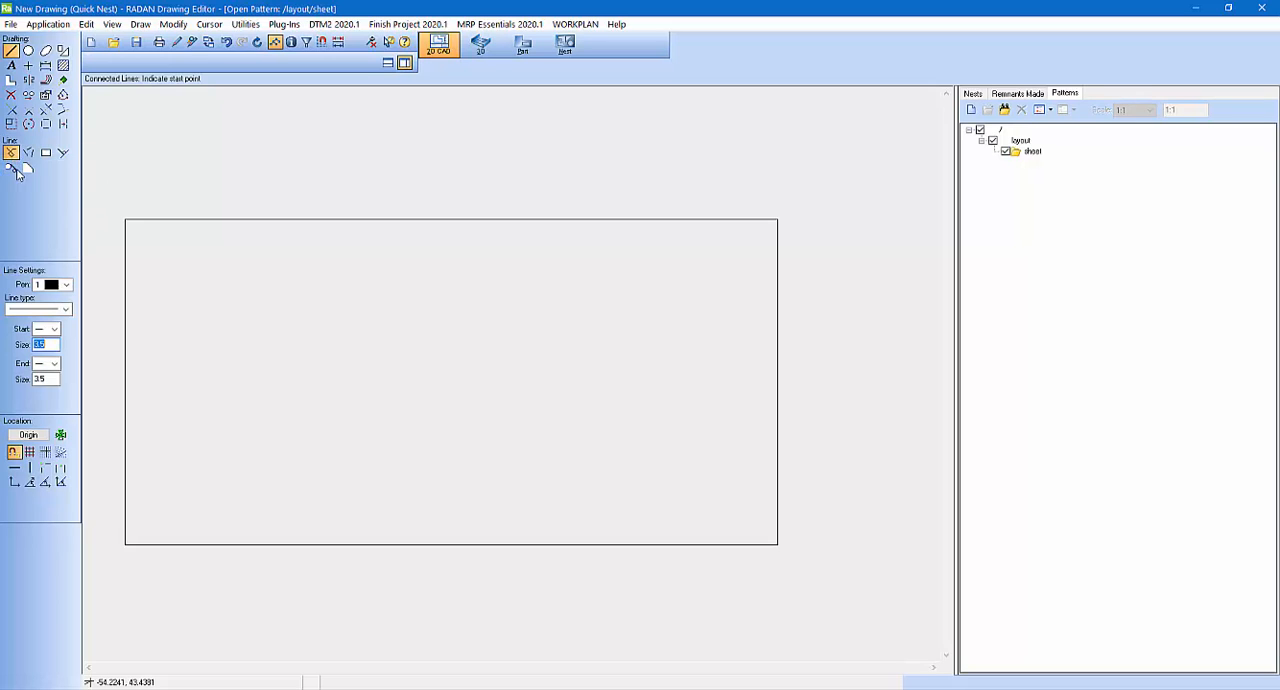
click(393, 226)
click(394, 325)
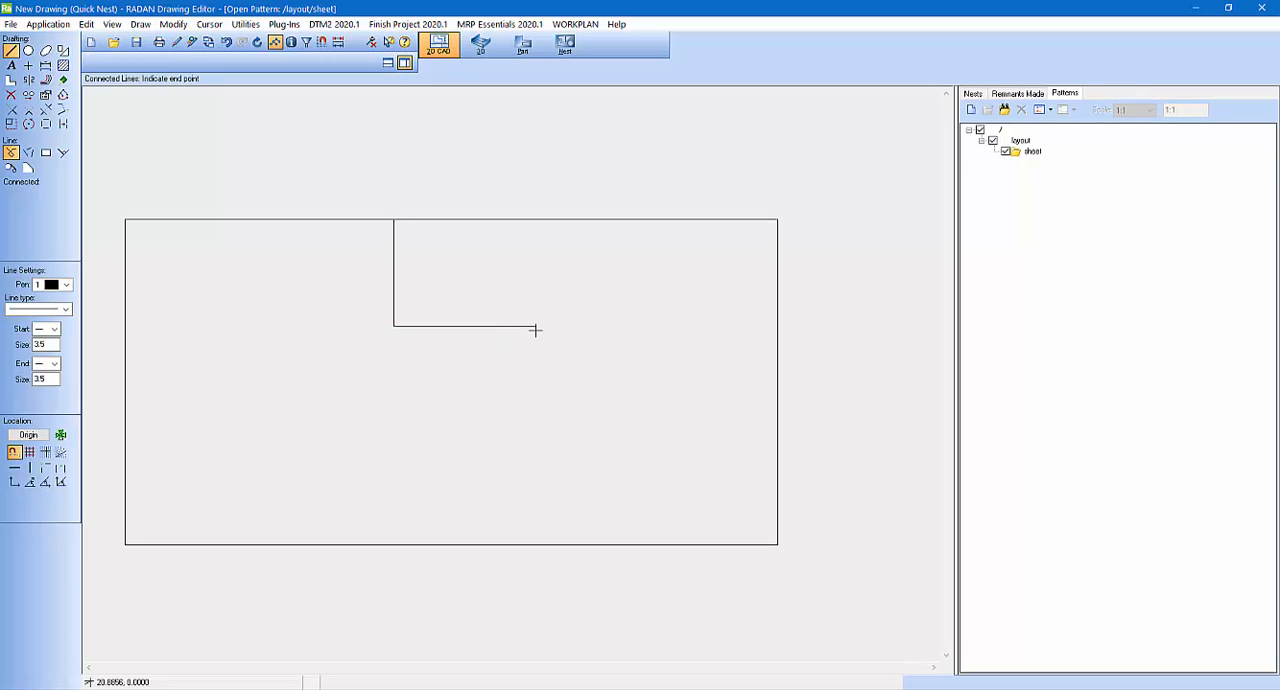
click(535, 326)
click(535, 449)
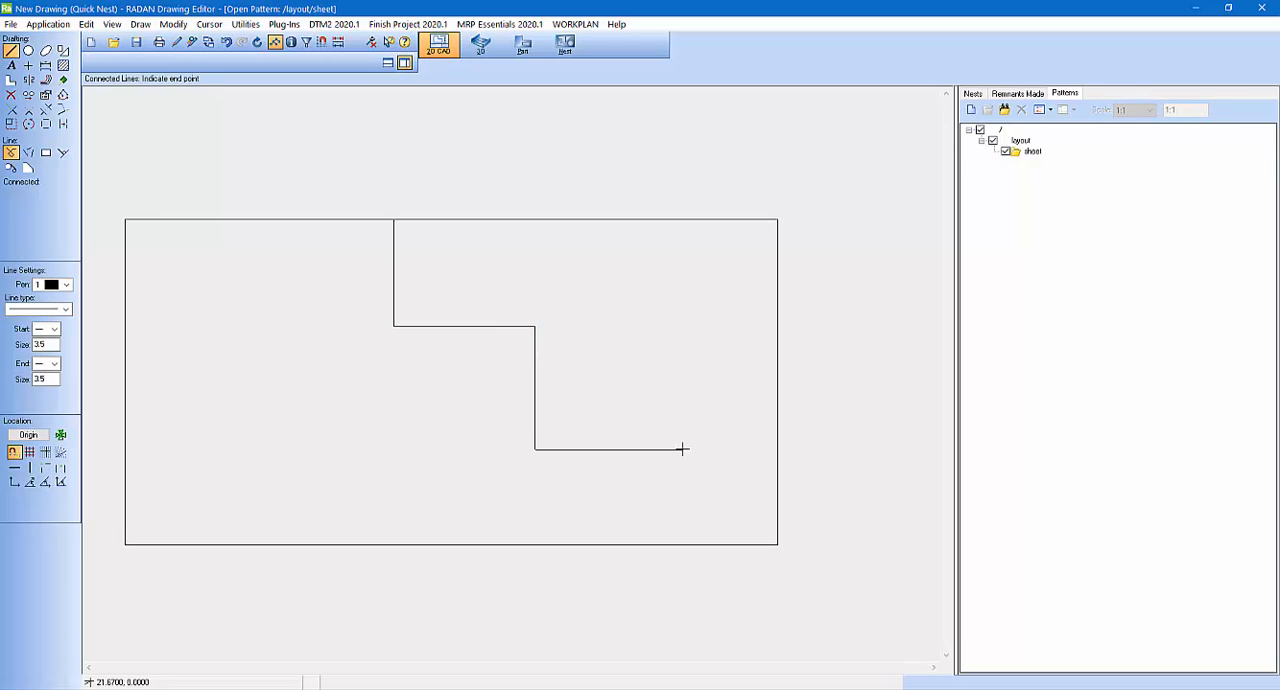
click(682, 449)
click(682, 498)
click(621, 498)
click(621, 543)
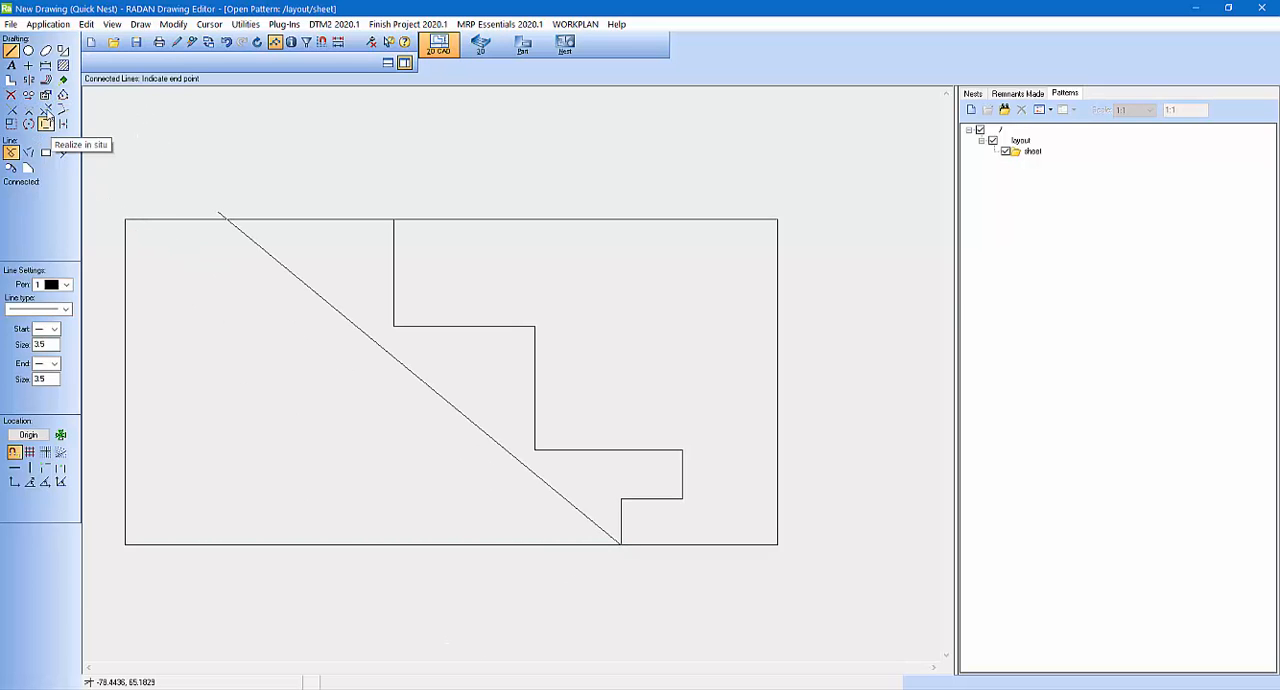
Step: Delete the rectangle's edge segments outside the stepped line on the upper, right and lower edges, leaving a closed remnant outline
click(45, 109)
click(568, 229)
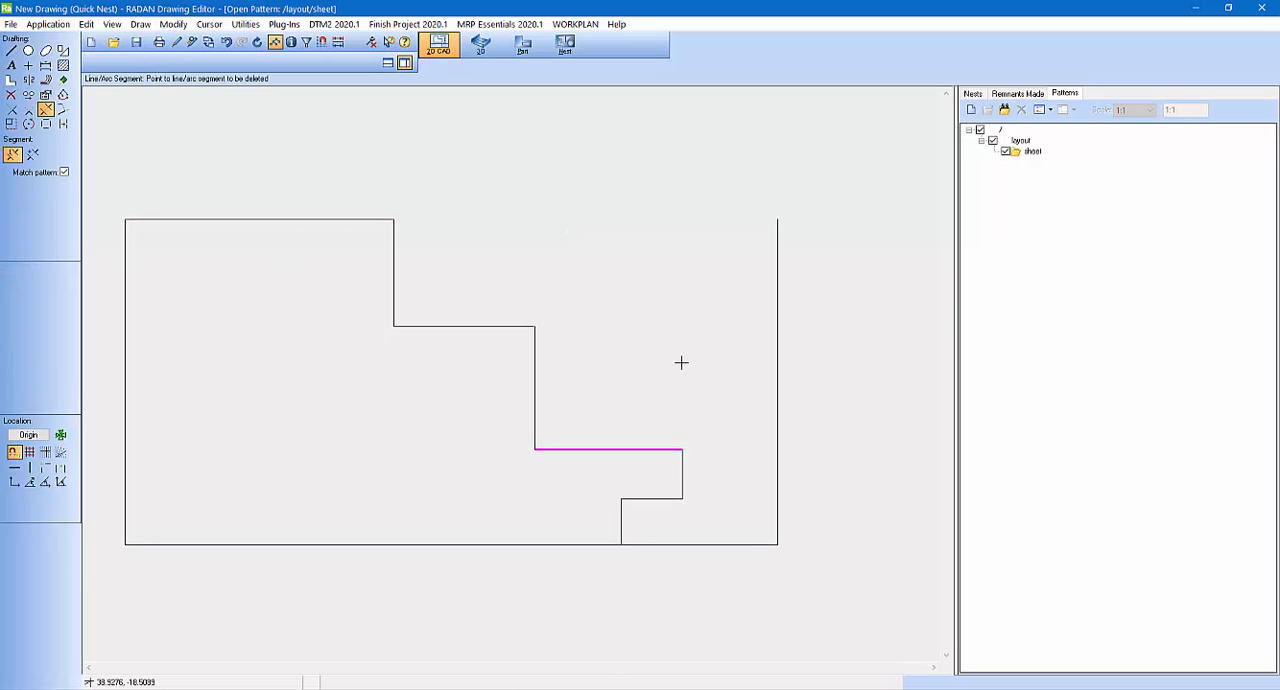
click(766, 387)
click(711, 544)
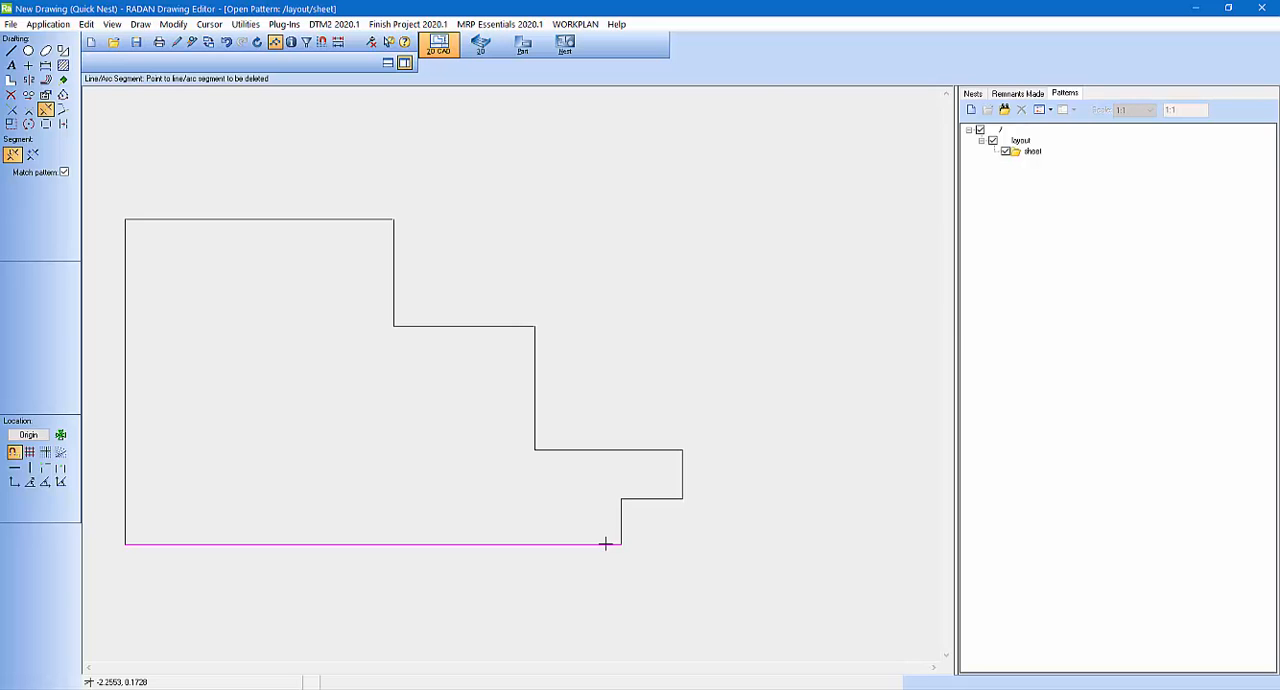
Step: Save the drawing as DEAN123 in the Nest Projects folder
click(12, 25)
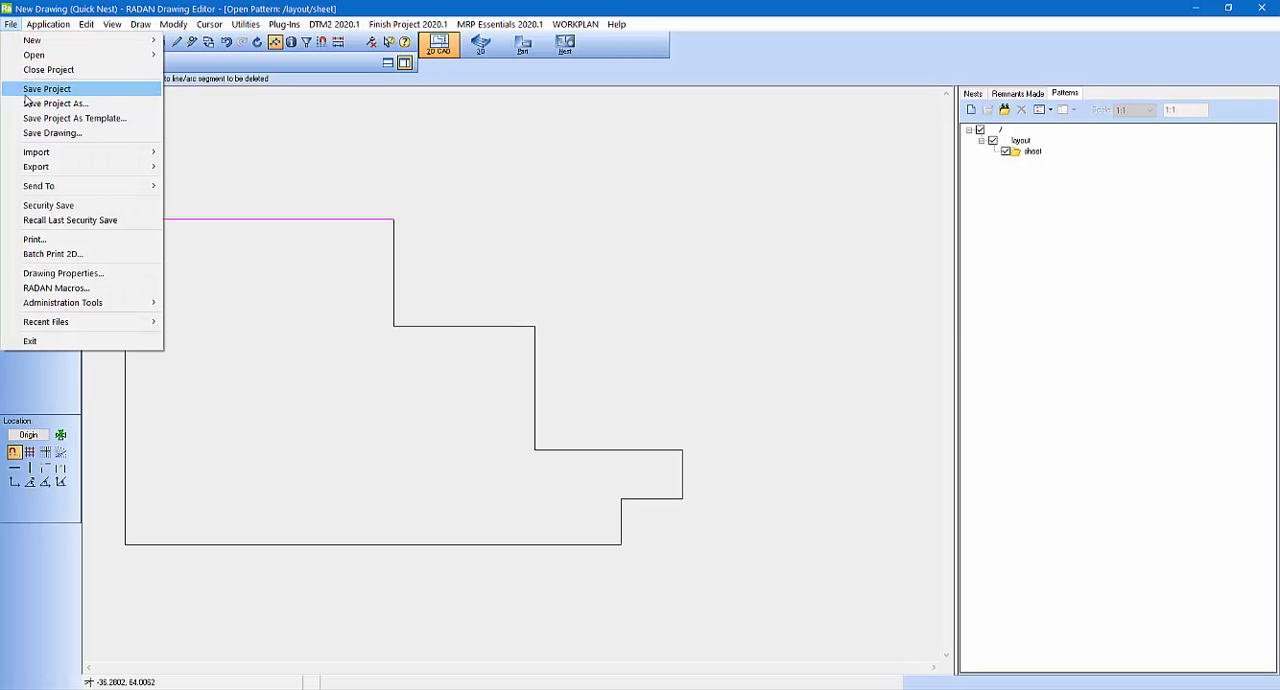
click(38, 132)
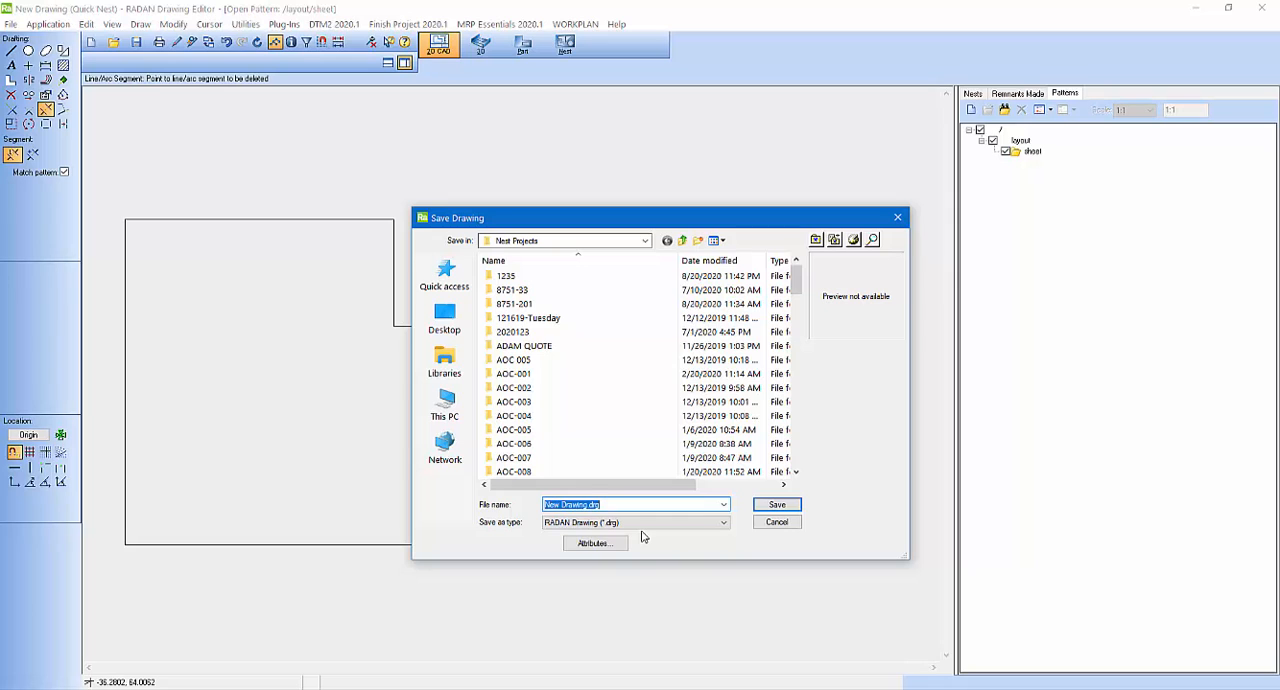
text(DEAN*)
text(23)
click(795, 506)
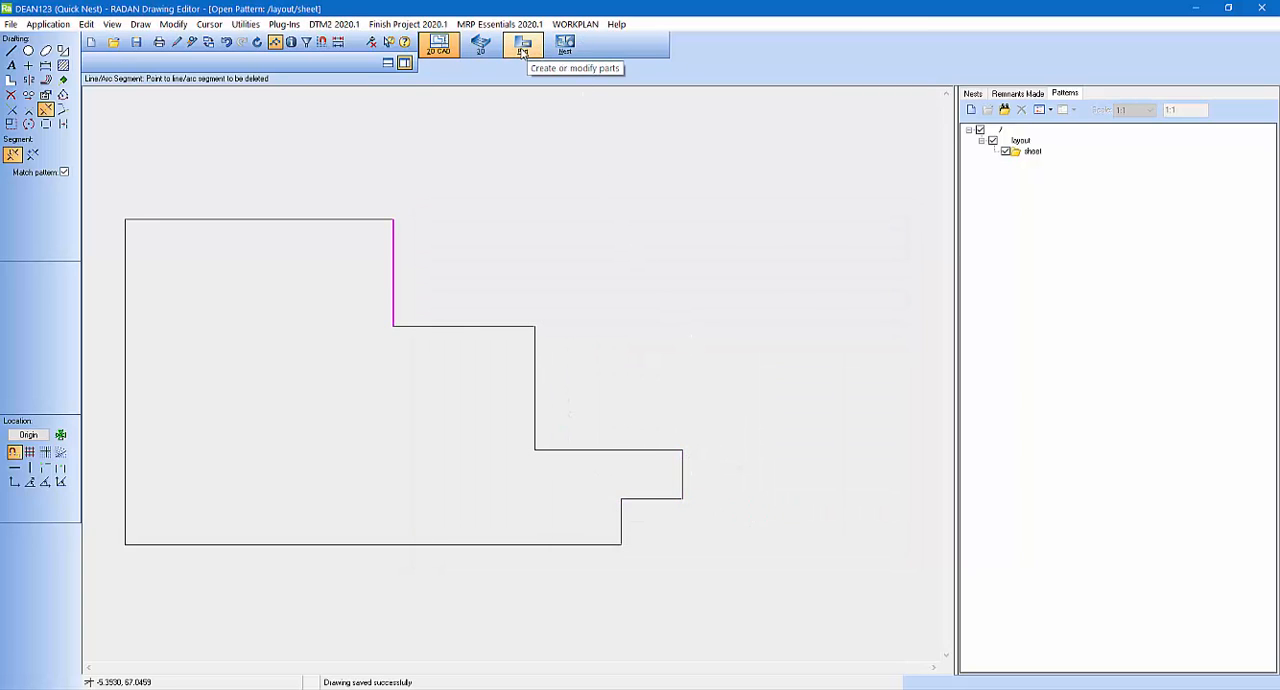
Step: Return to the nest mode and assign standard CRS material with a 0.06 in thickness to the sheet in its properties
click(565, 46)
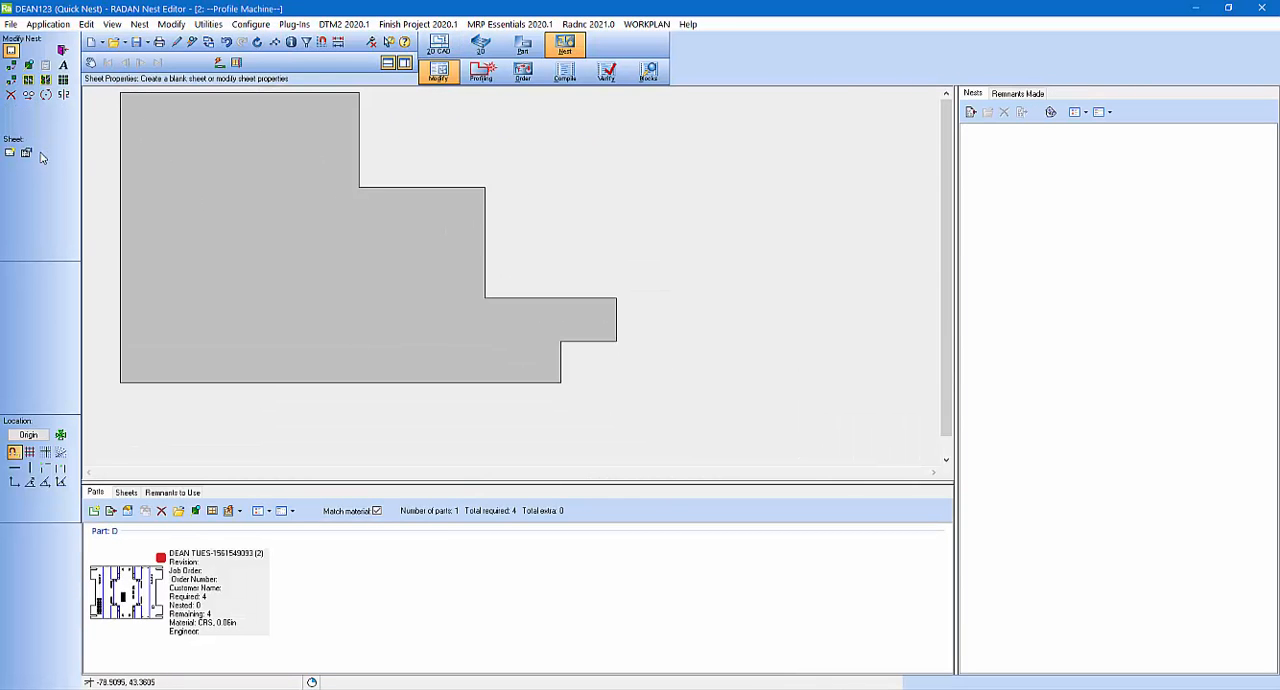
click(26, 153)
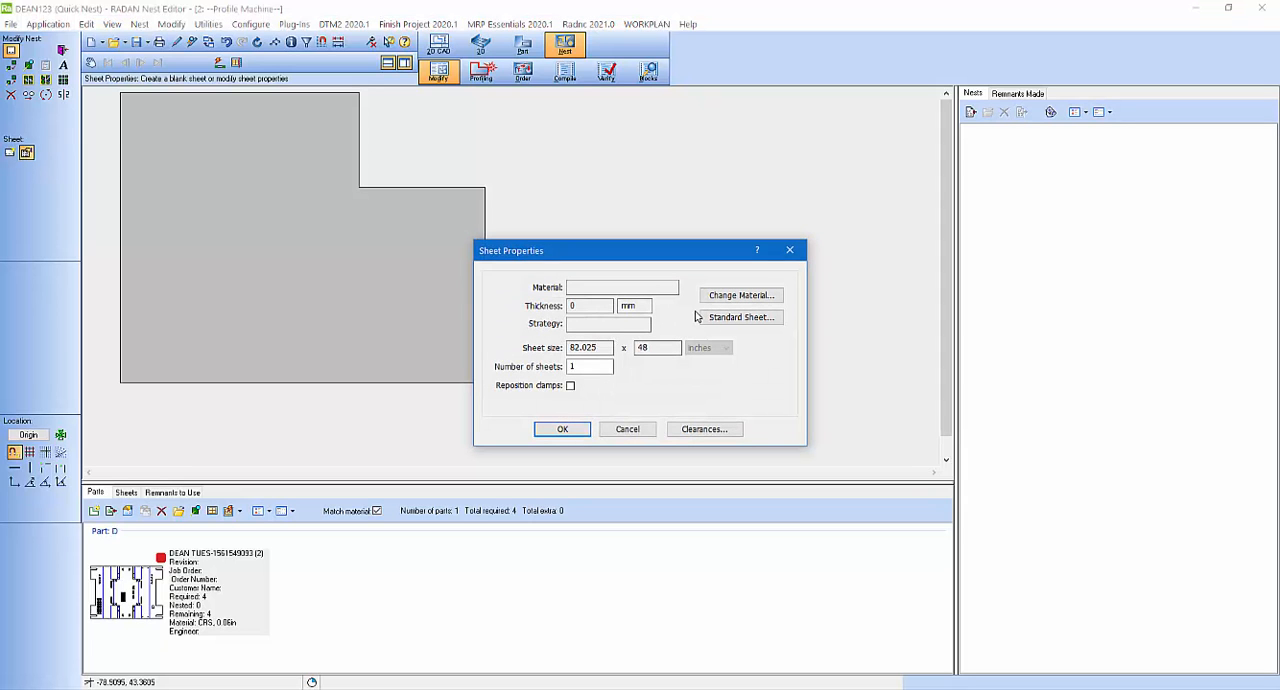
click(752, 296)
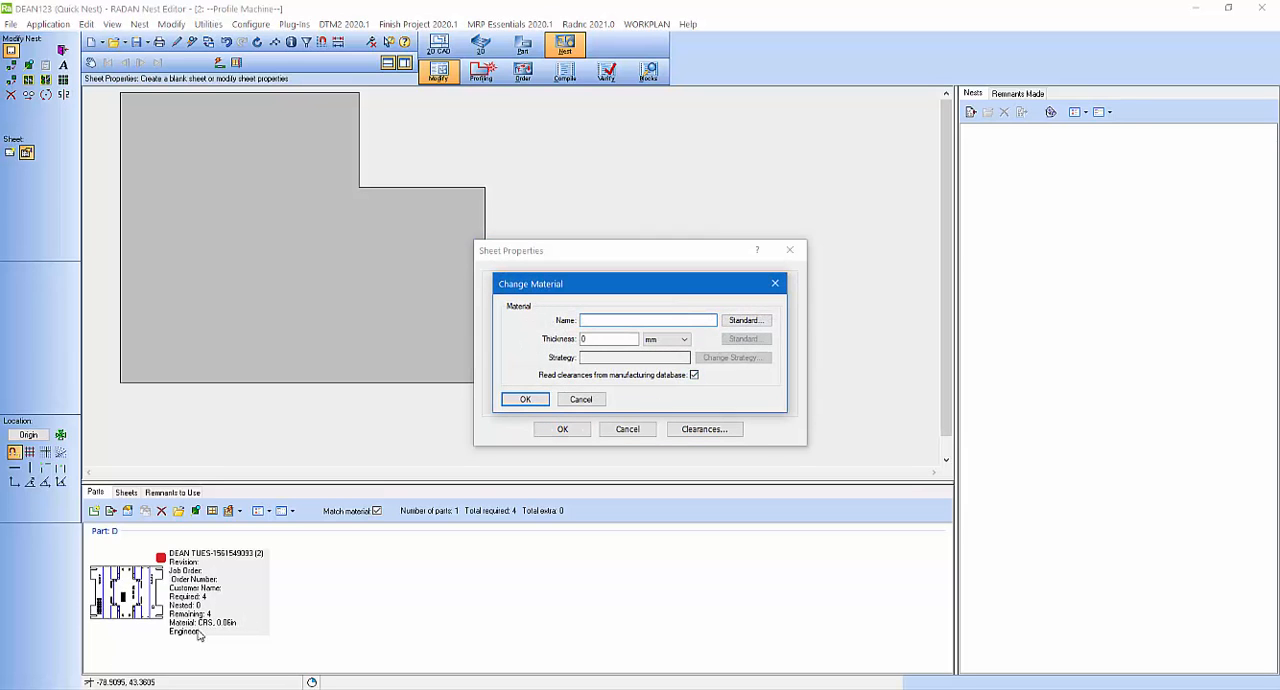
click(745, 321)
double_click(521, 313)
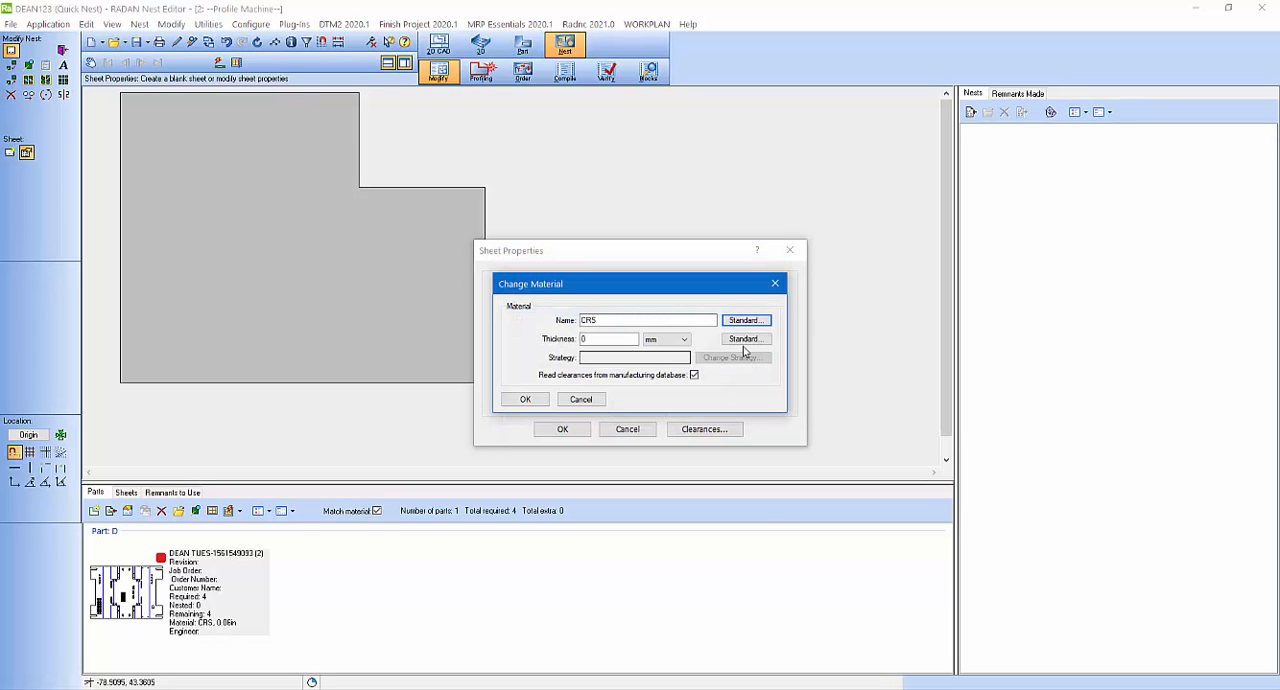
click(731, 339)
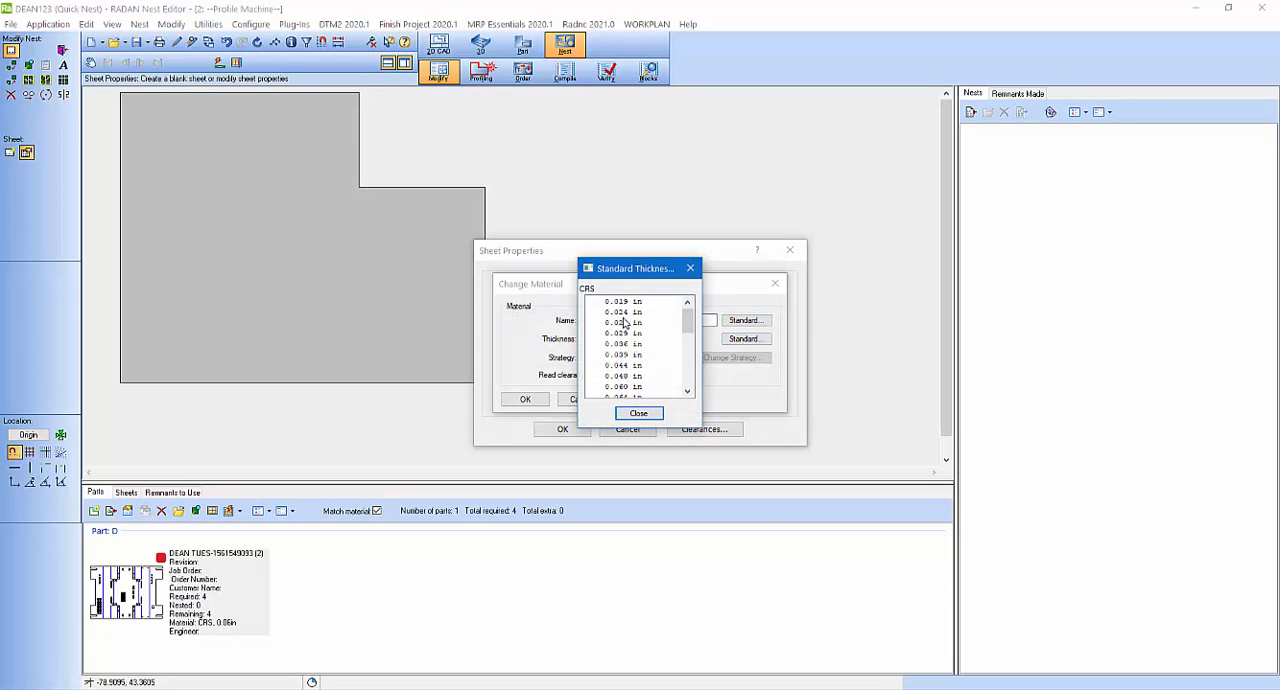
double_click(628, 387)
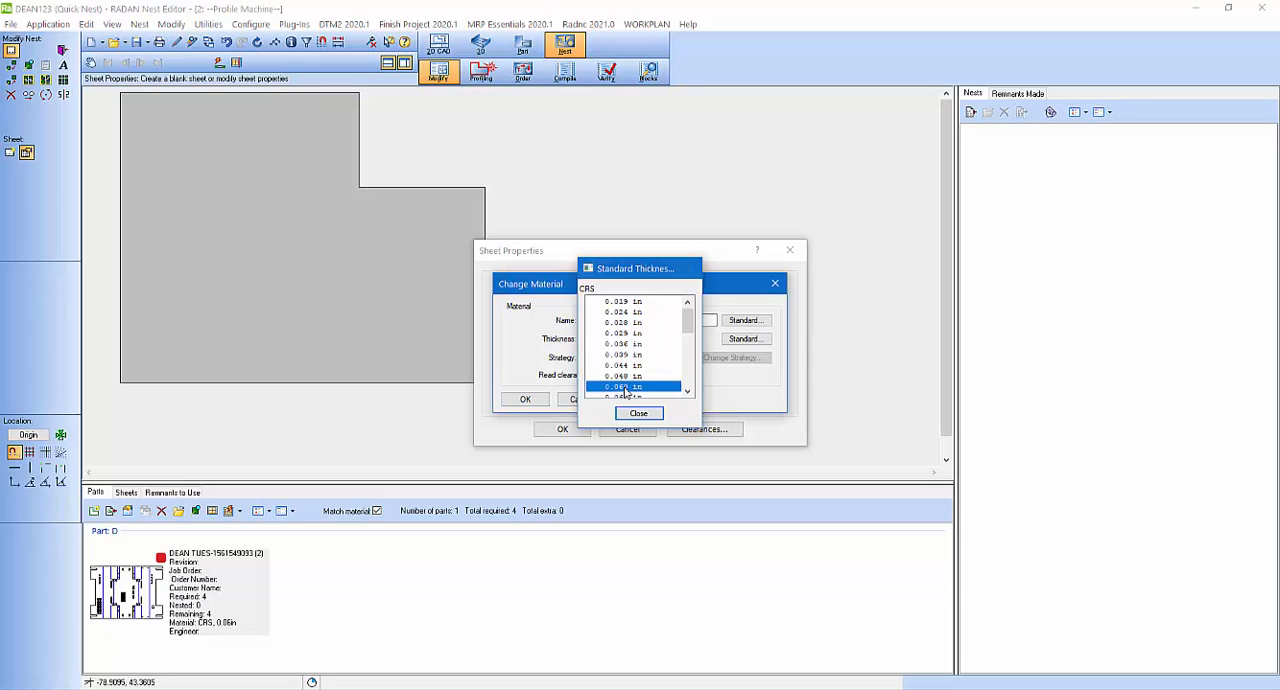
click(521, 400)
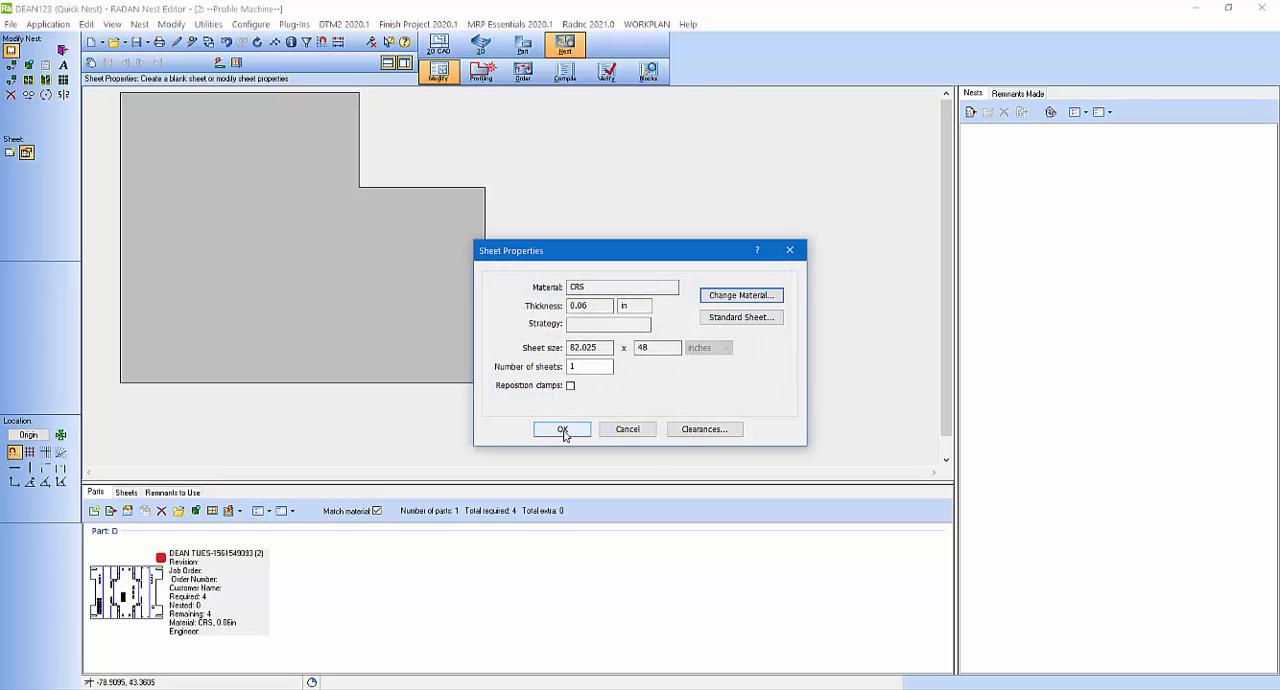
click(576, 367)
click(564, 431)
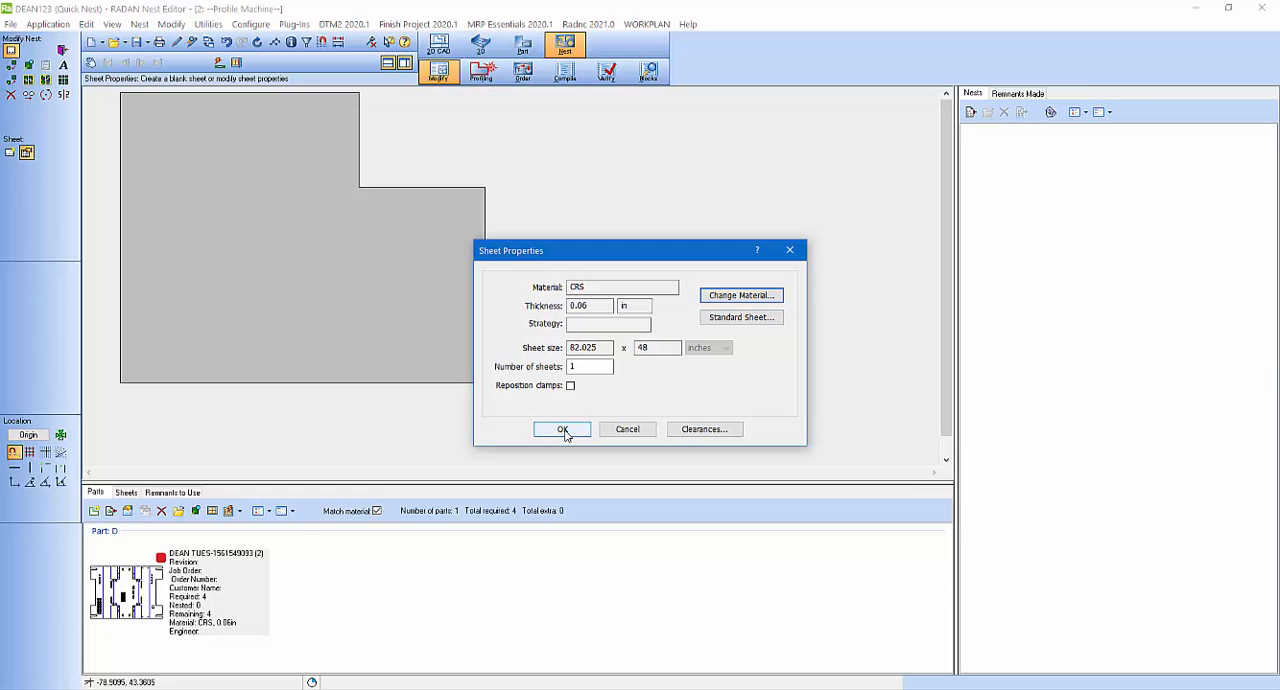
click(563, 430)
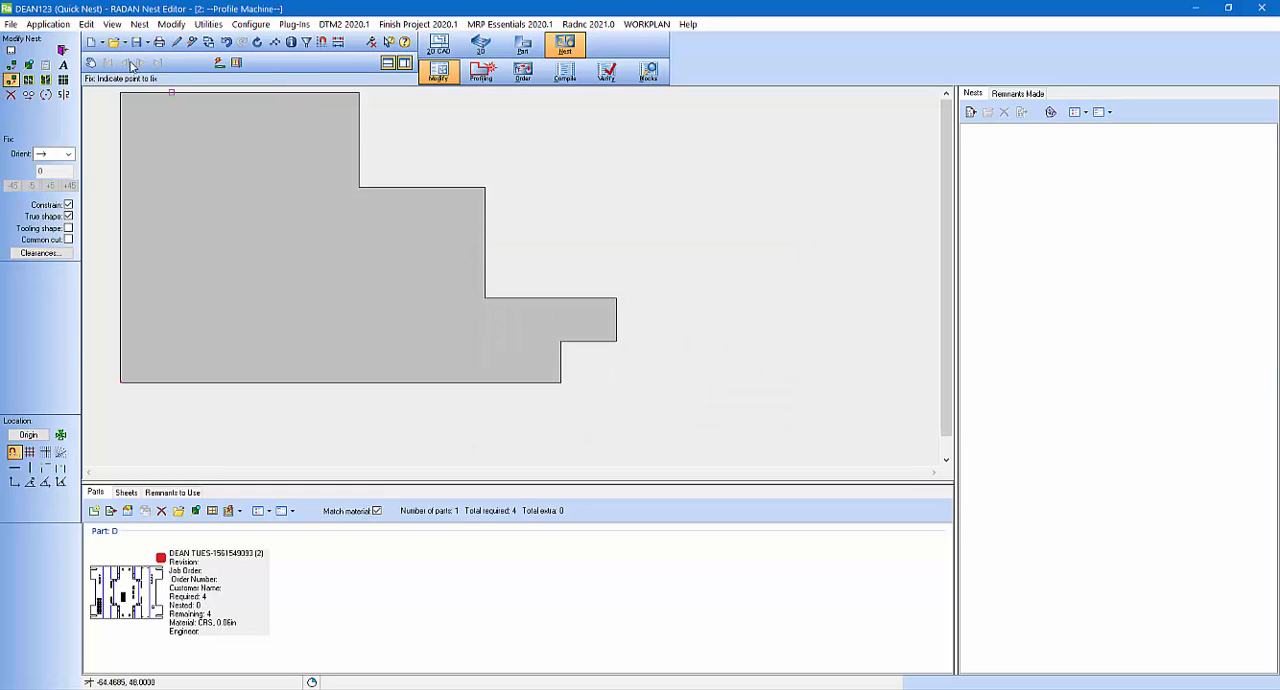
Step: Save the sheet drawing over the existing DEAN123.drg and start a new blank drawing
click(10, 24)
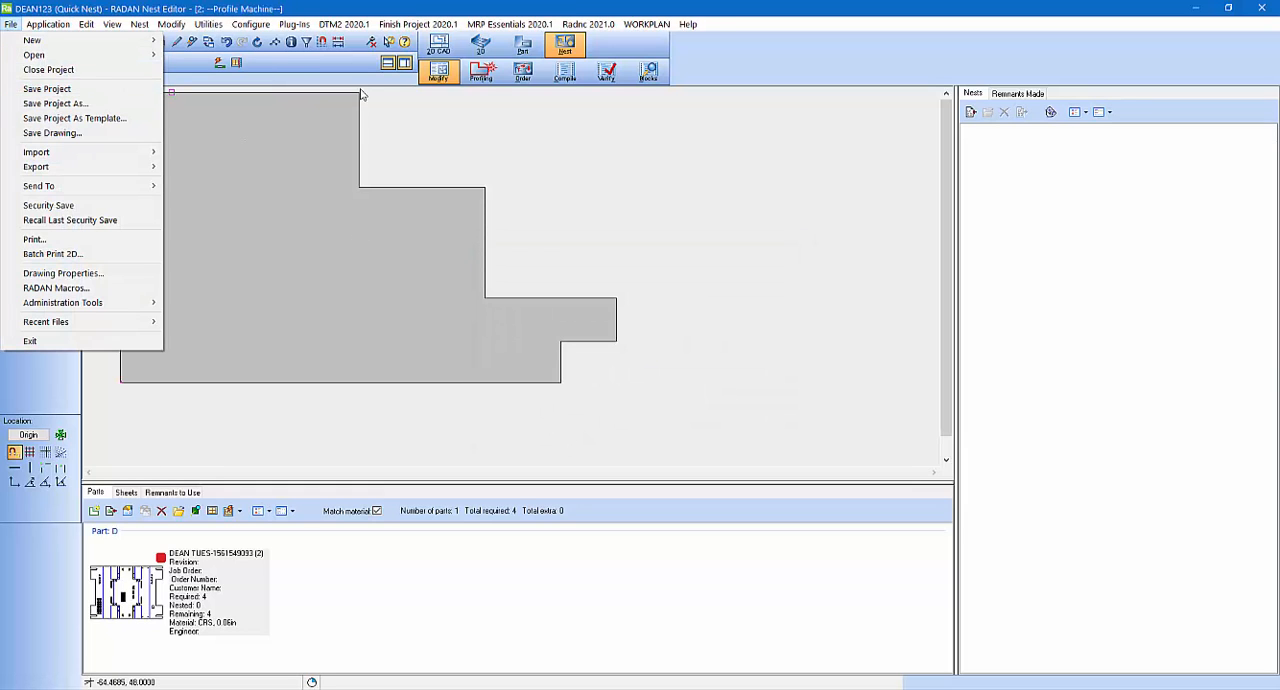
click(120, 133)
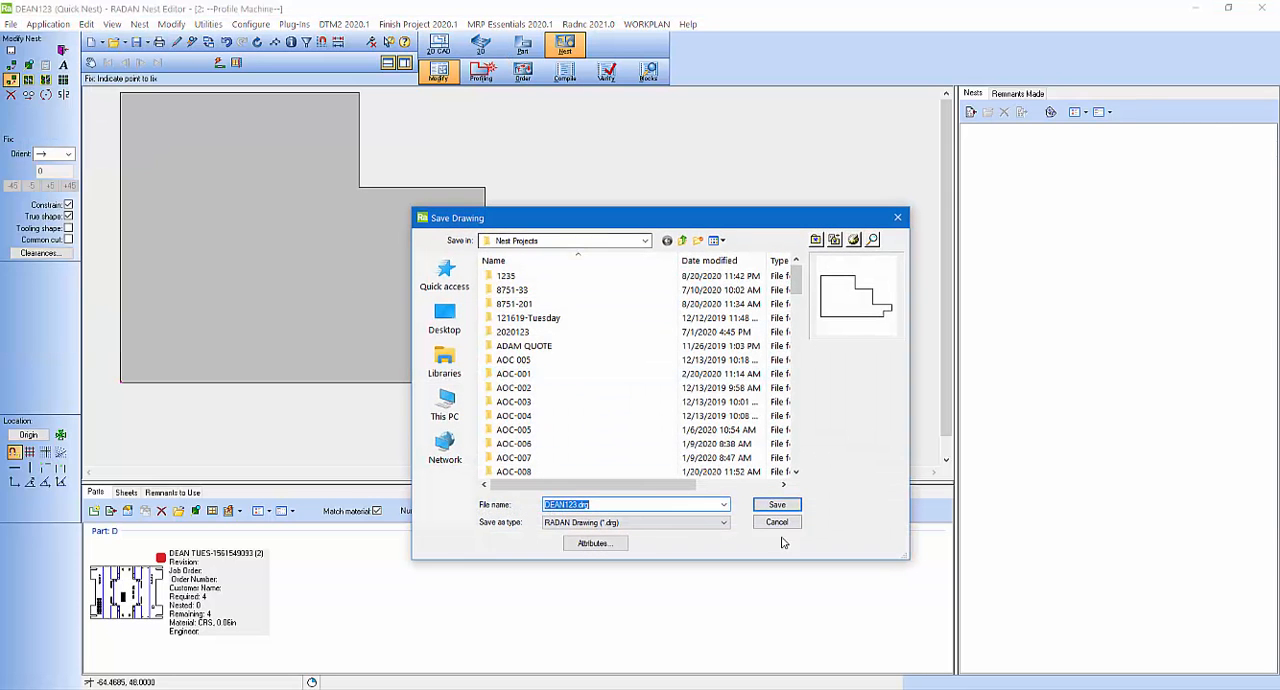
click(787, 505)
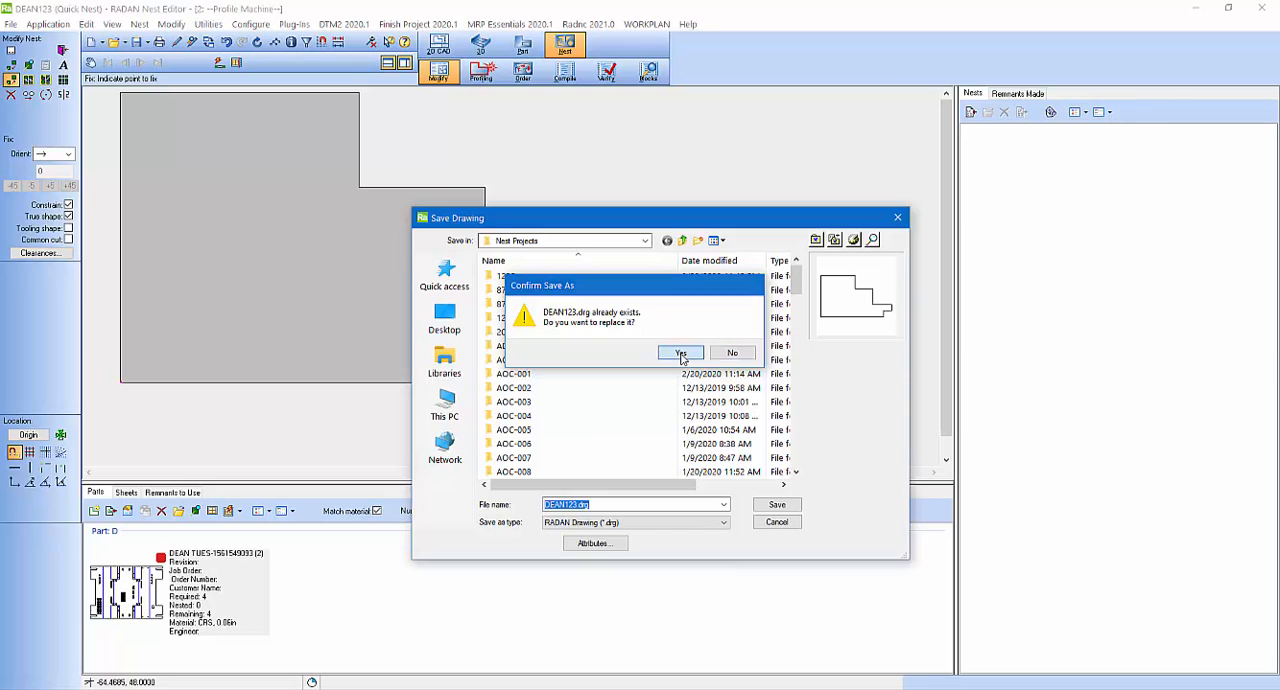
click(750, 350)
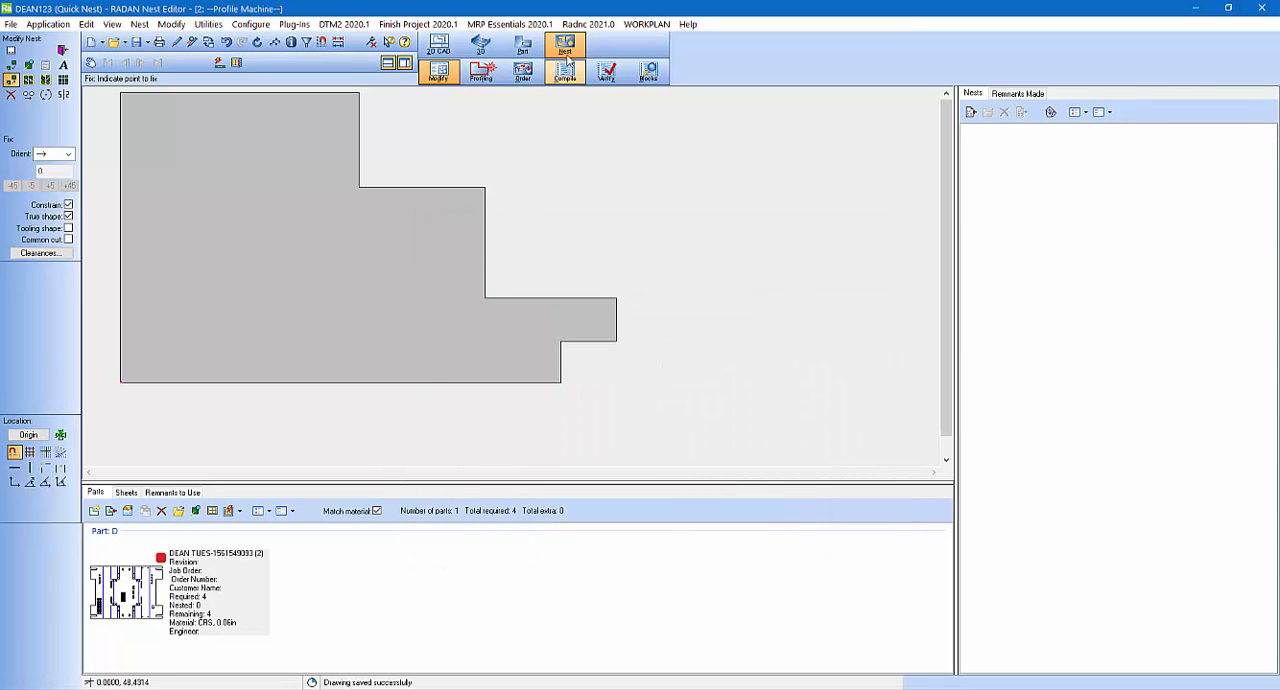
click(92, 42)
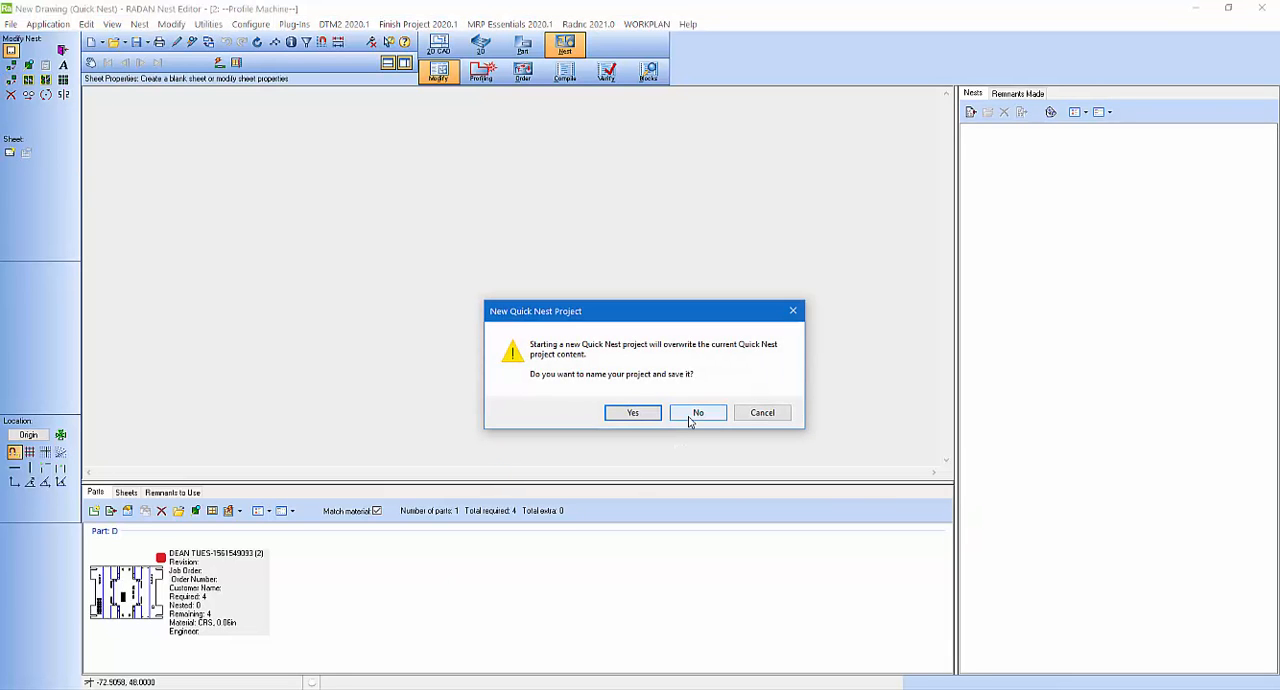
Step: Try to save the current quick nest project under the name JOB NAME
click(632, 412)
click(441, 360)
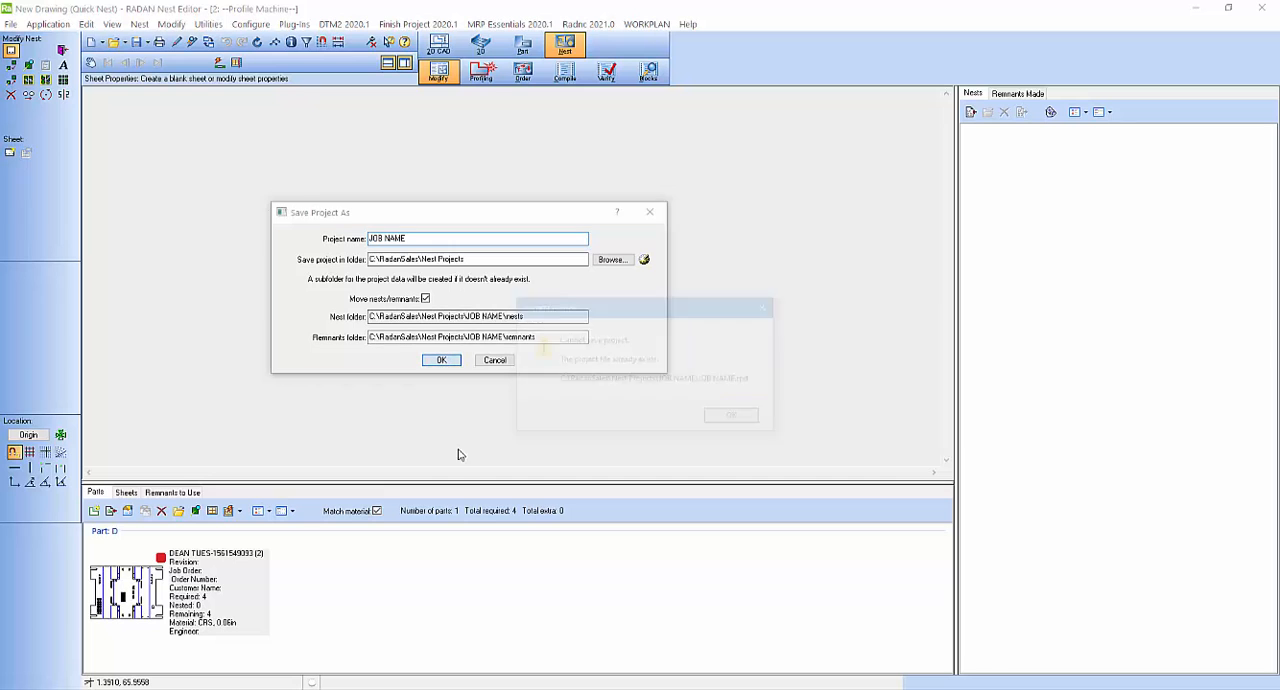
click(736, 418)
key(Escape)
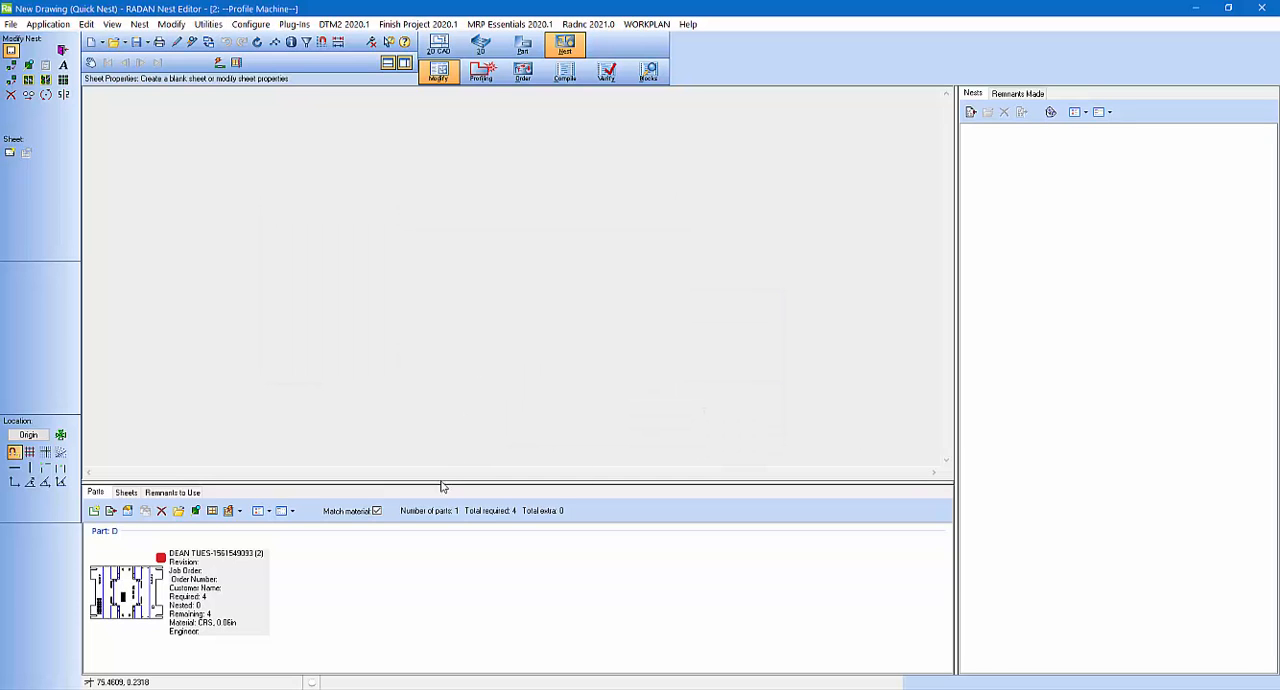
Step: Review the CRS stock sheets available for the current quick nest project
mouse_move(440, 476)
mouse_down()
mouse_move(440, 420)
mouse_move(440, 488)
mouse_up()
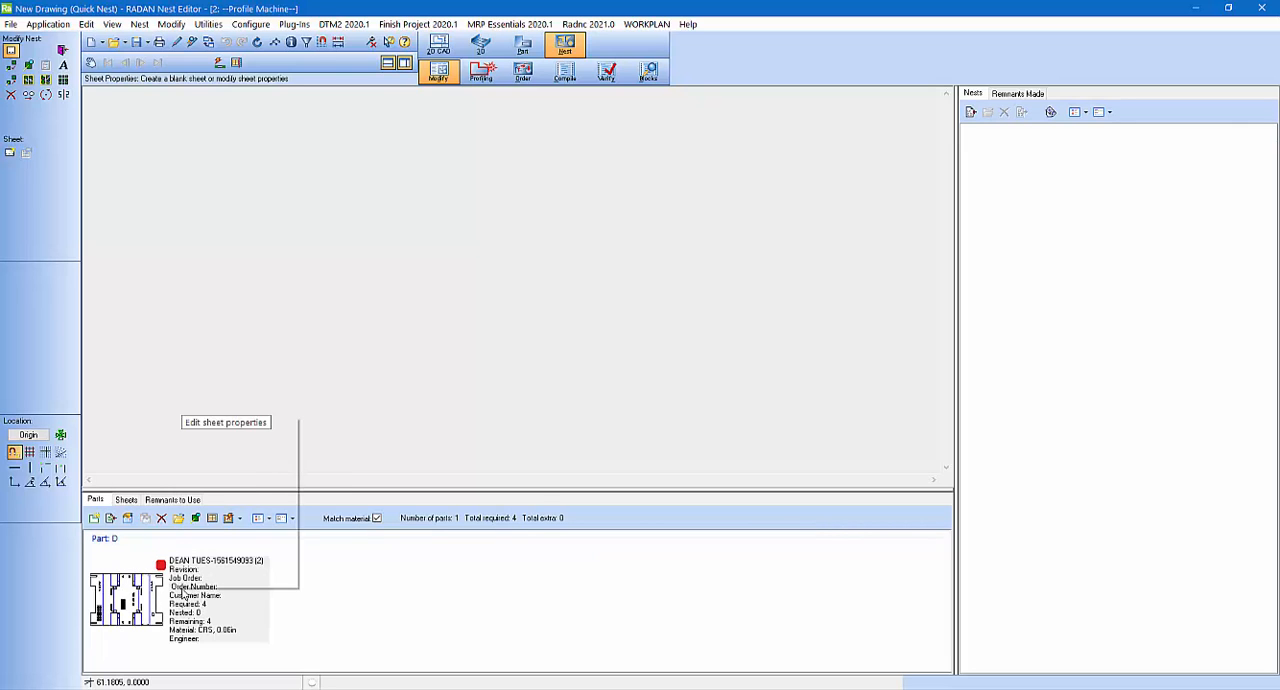
click(125, 500)
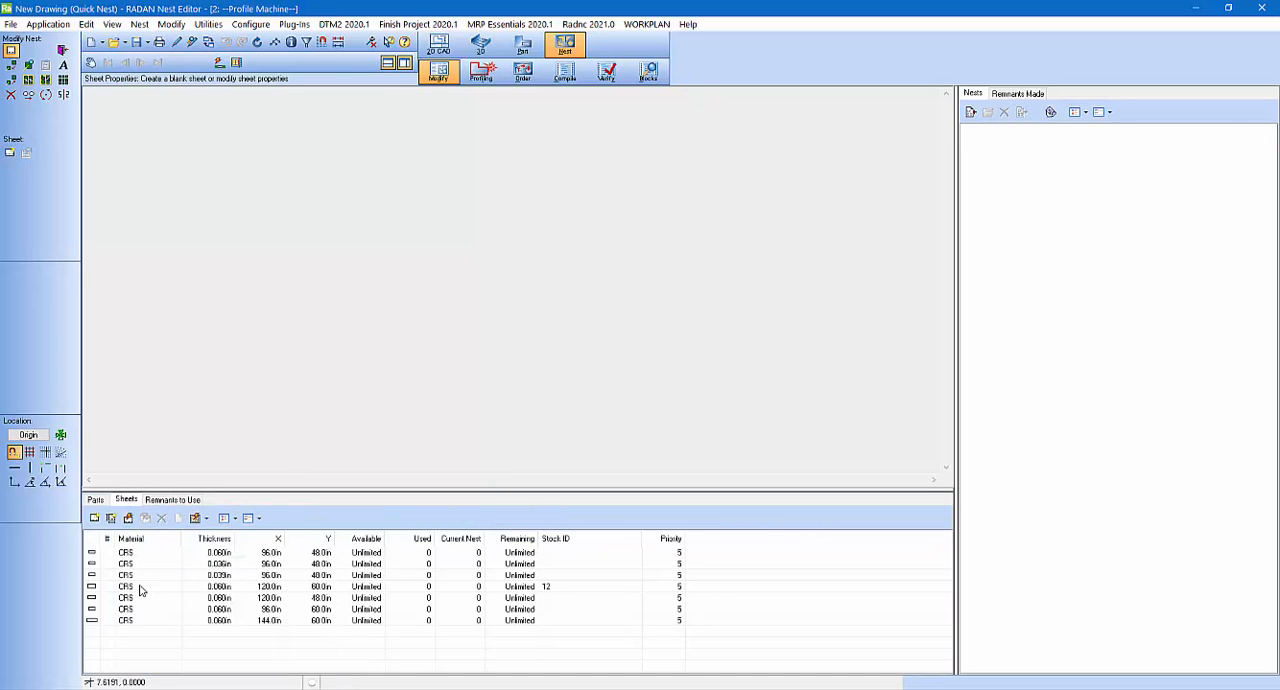
click(123, 575)
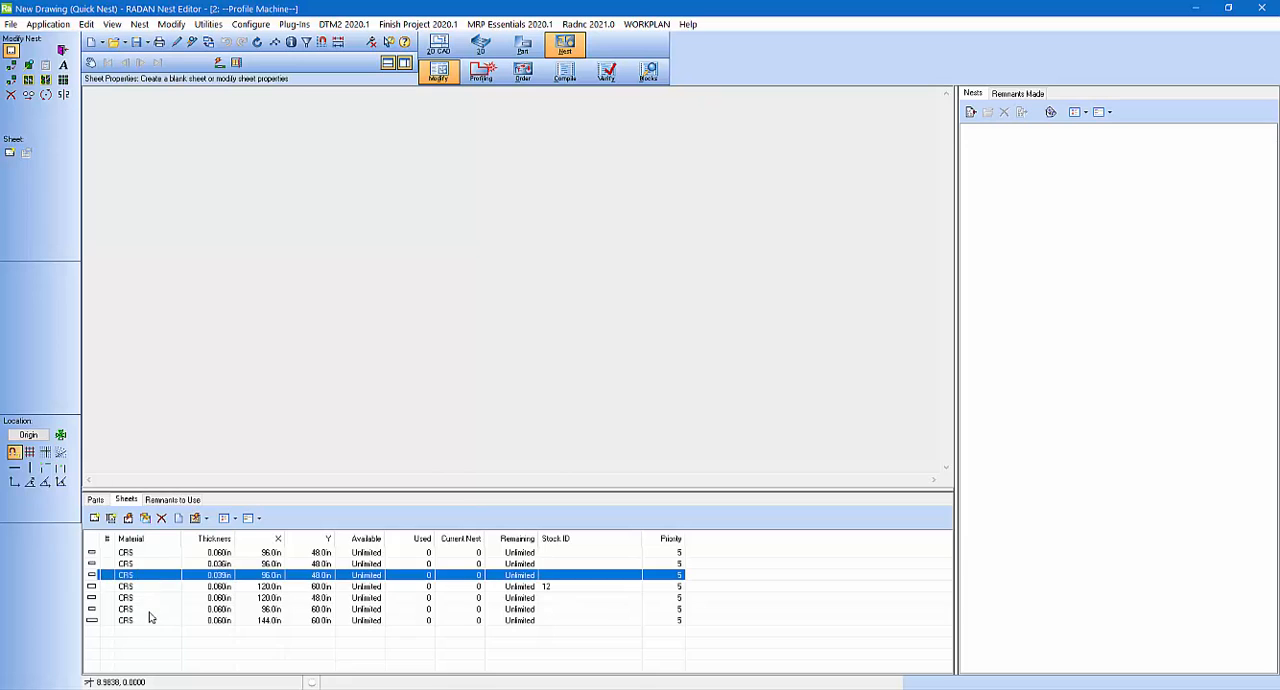
click(151, 611)
click(118, 576)
Step: Show the available remnants as thumbnails and start a new nest on the DEAN123 remnant
click(160, 500)
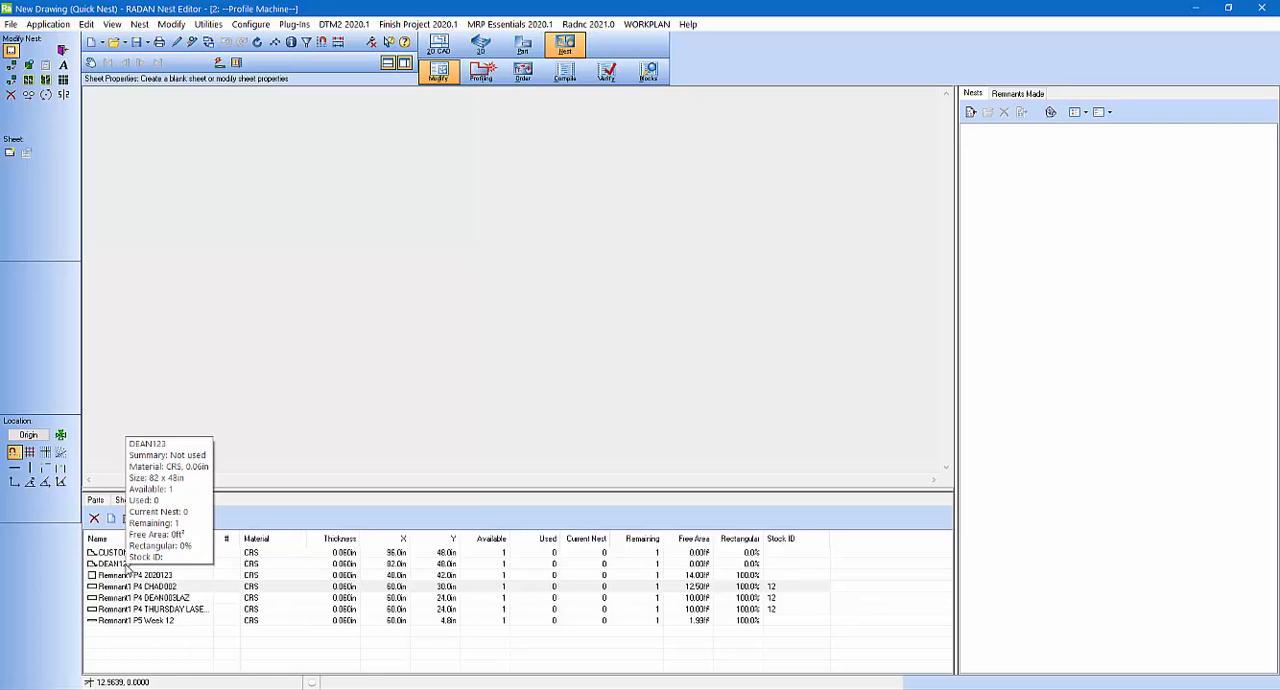
click(128, 565)
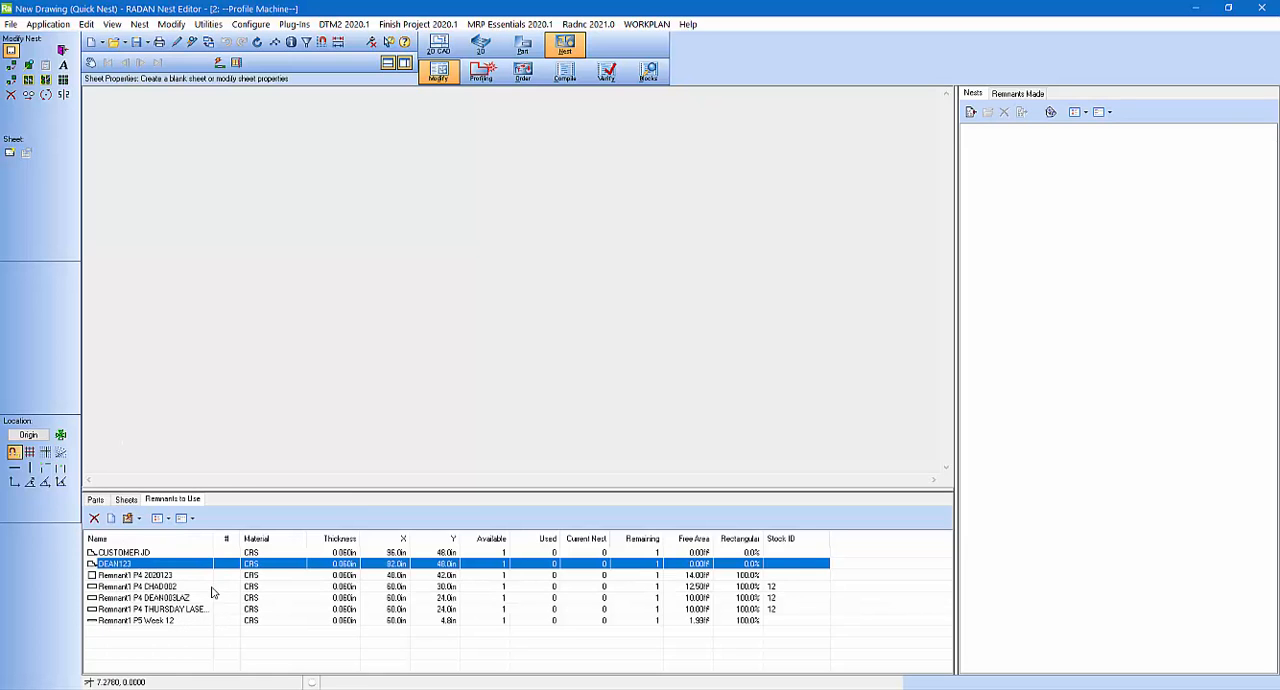
click(157, 518)
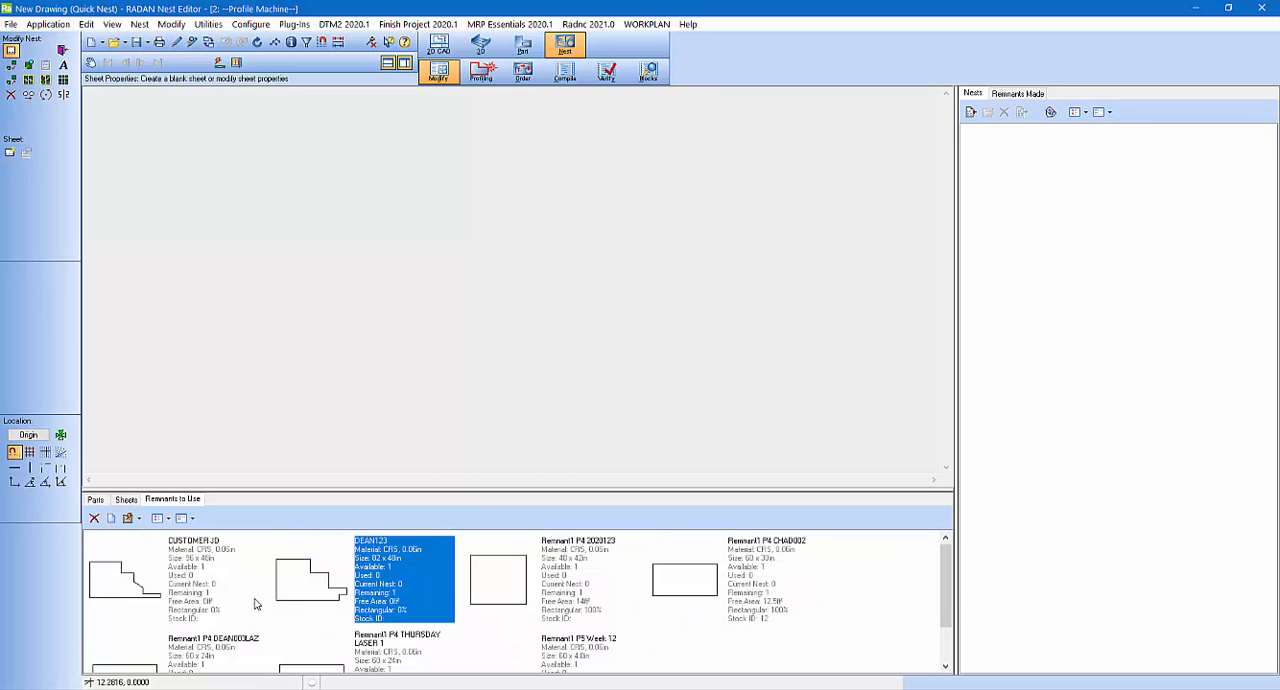
scroll(260, 608, down, 1)
scroll(272, 613, up, 1)
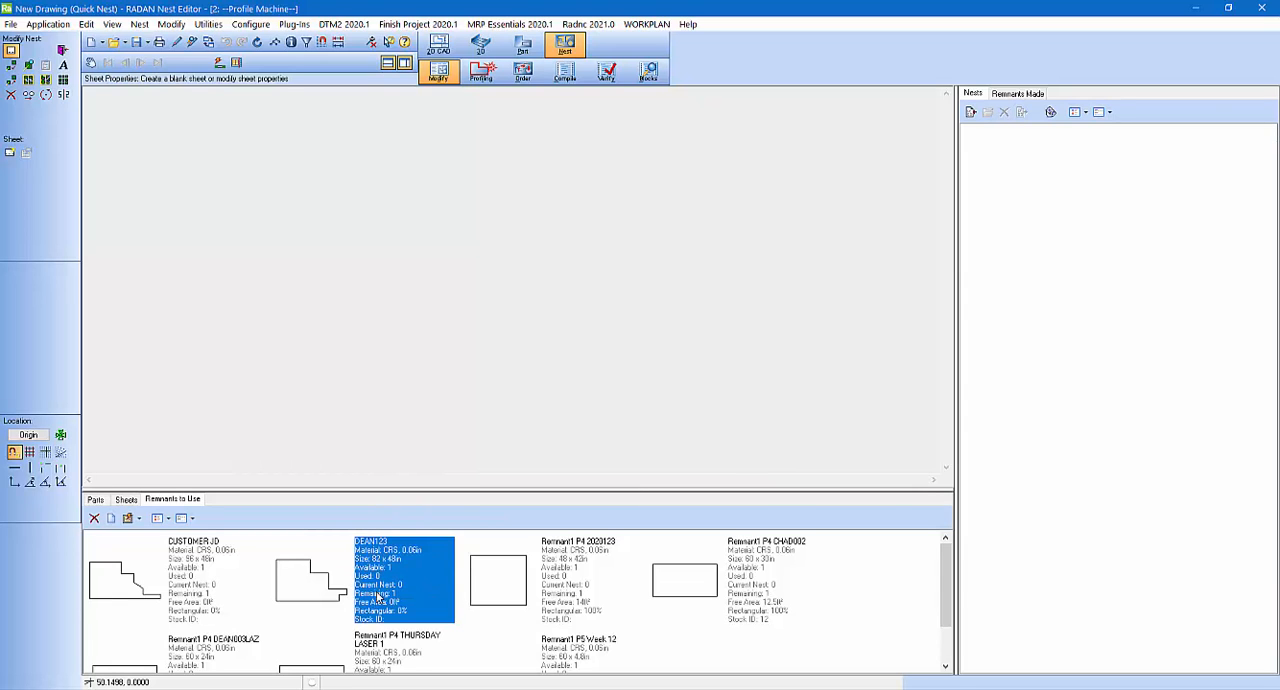
click(428, 333)
click(558, 430)
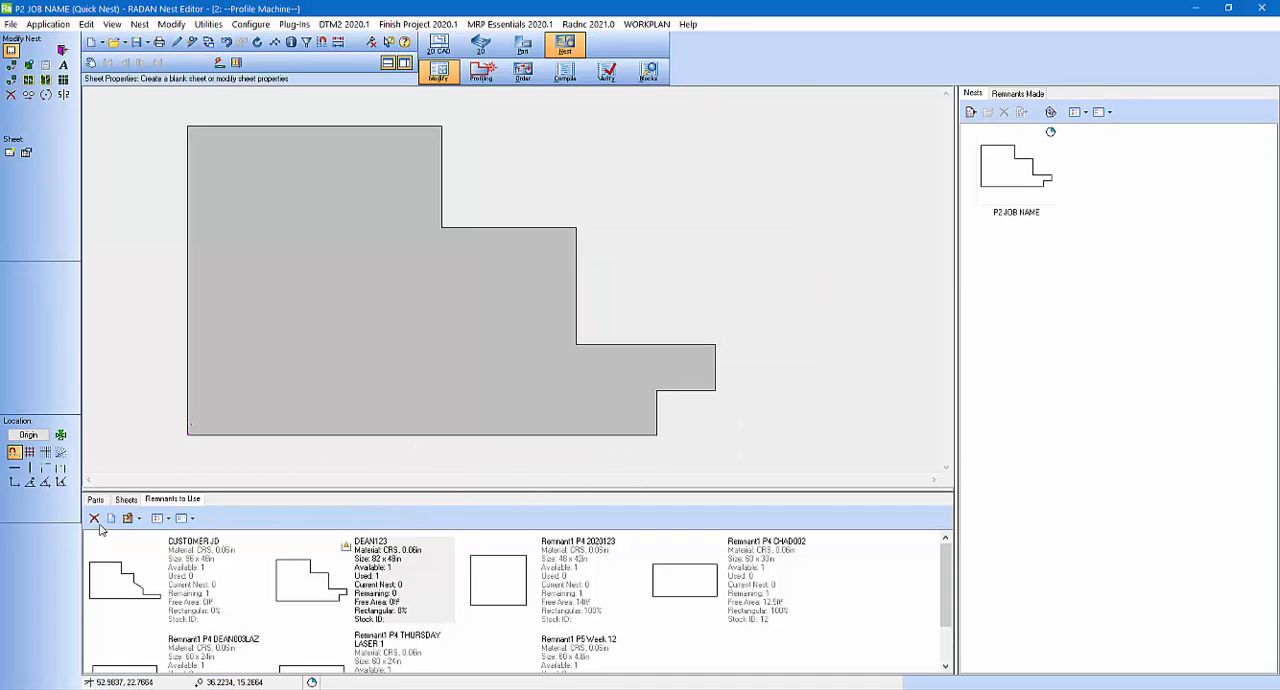
Step: Fill the stepped remnant with the project's CRS part using single-part window nesting and the four-way orientation
click(126, 499)
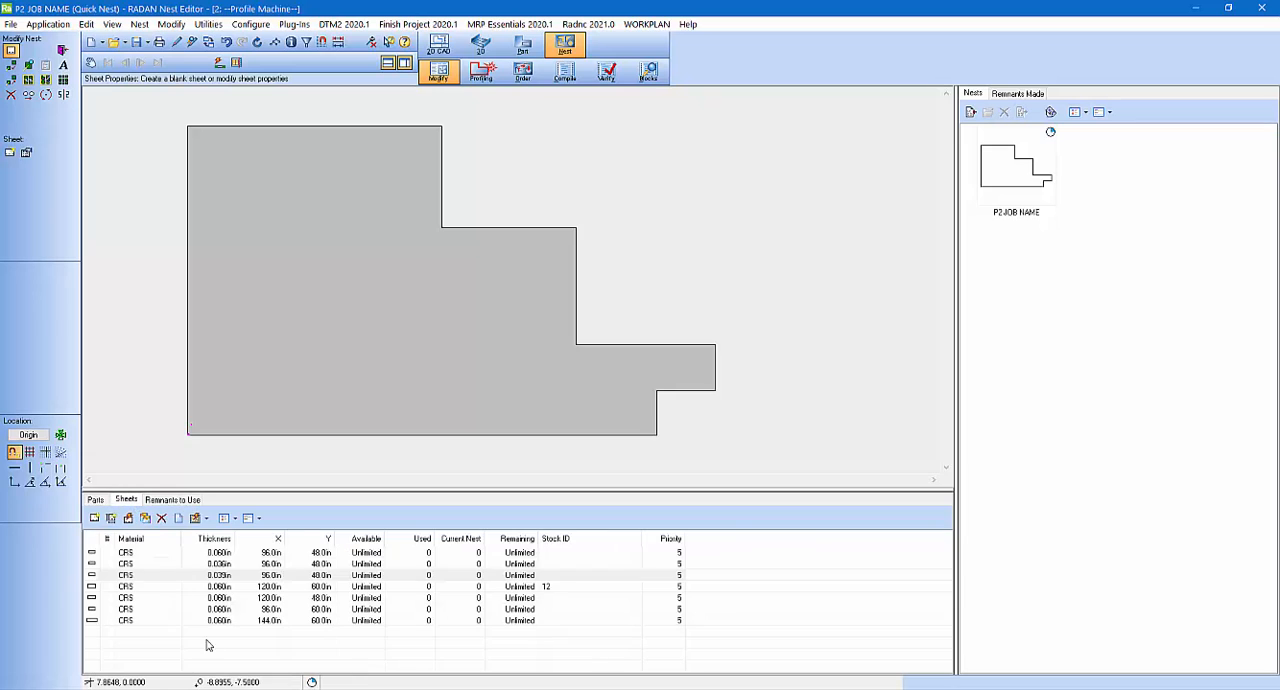
click(95, 500)
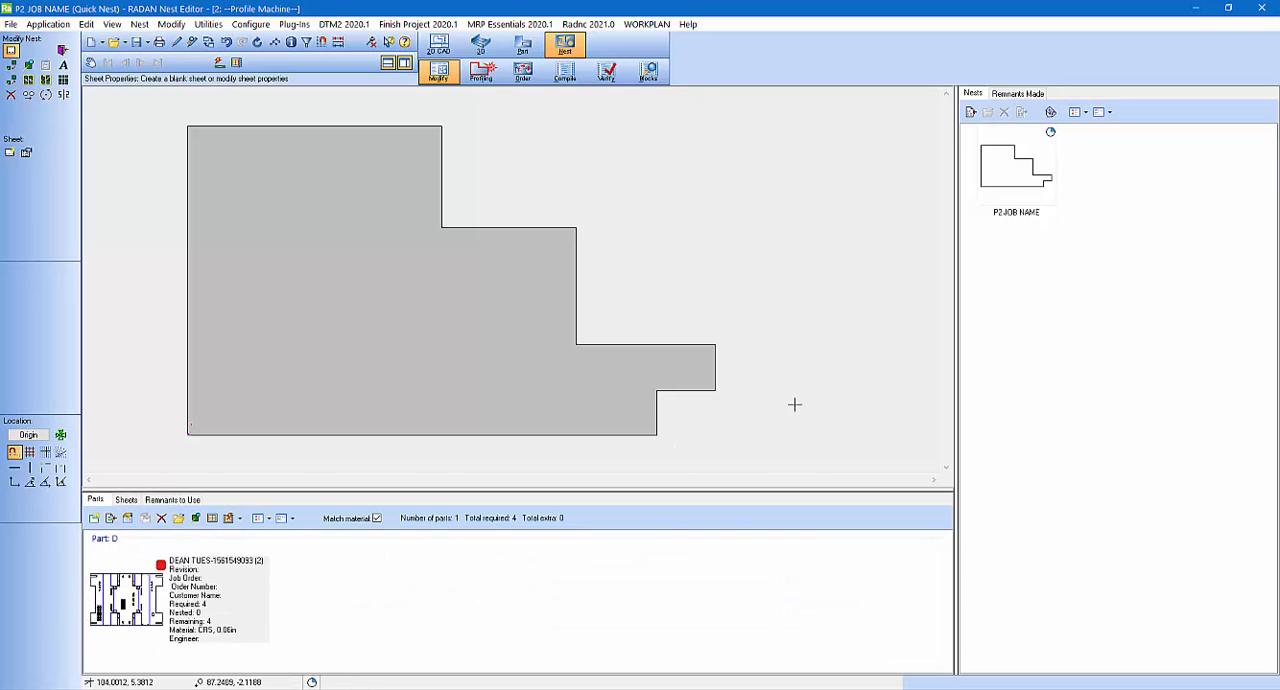
click(147, 605)
click(157, 611)
drag(311, 267, 311, 270)
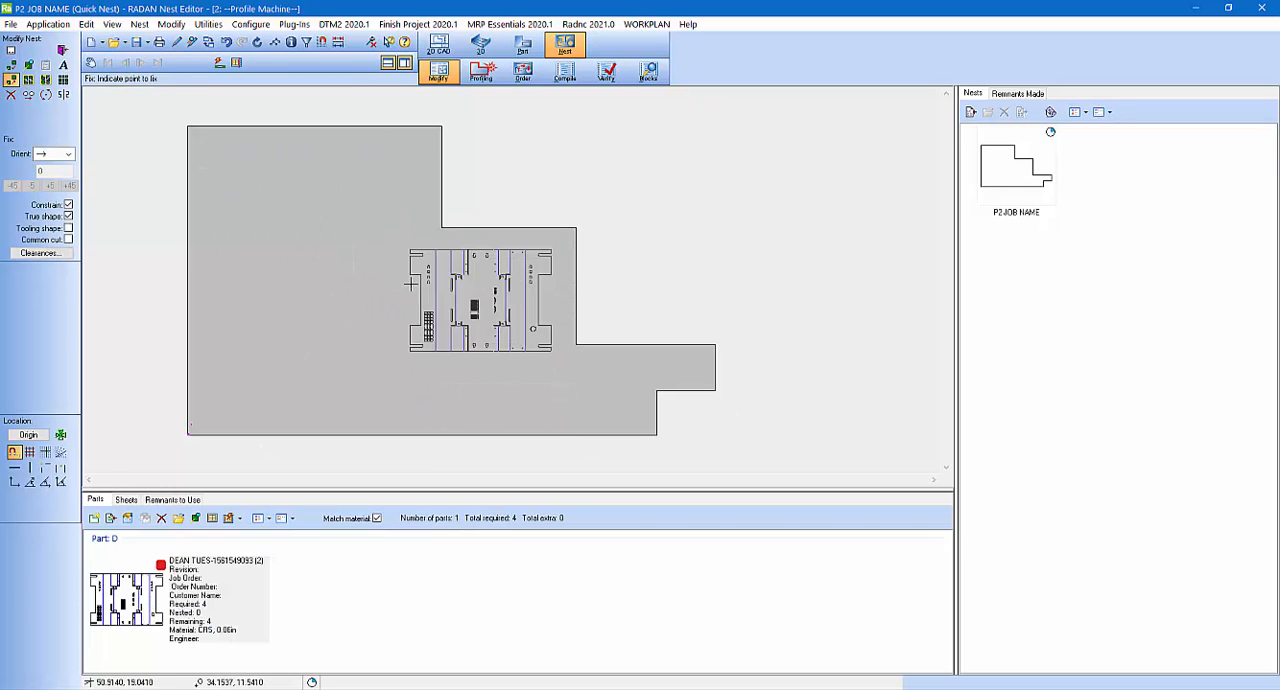
click(28, 84)
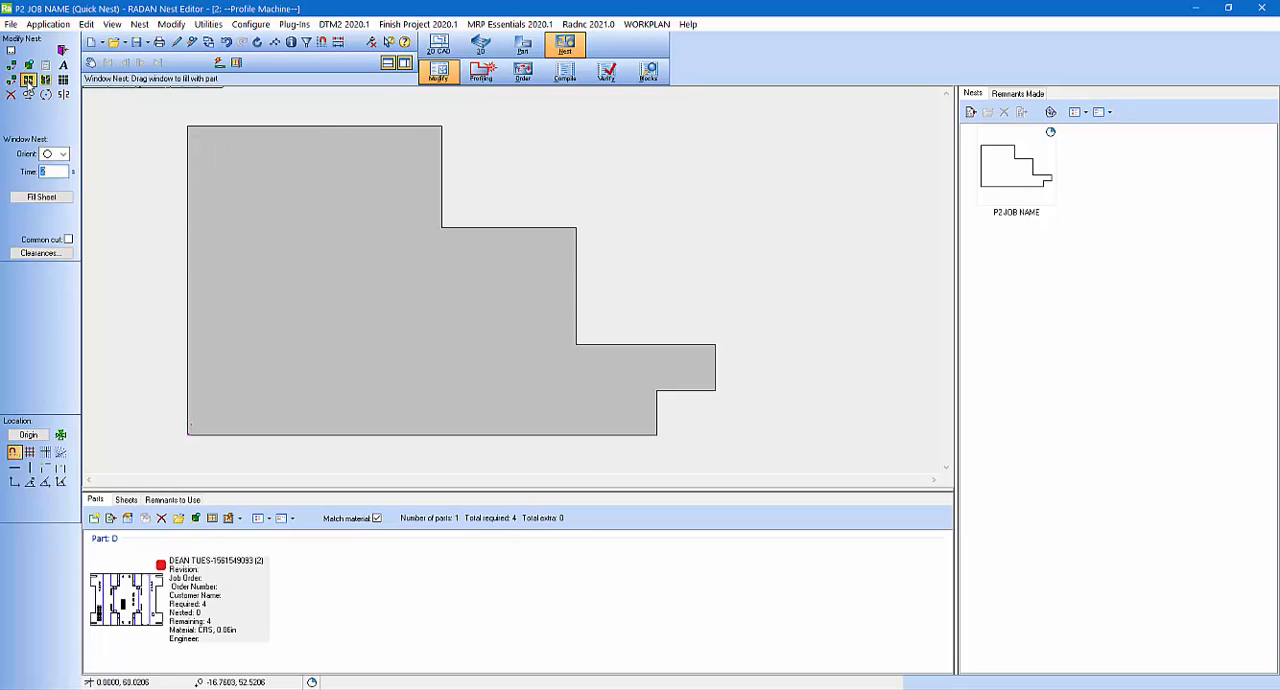
click(62, 154)
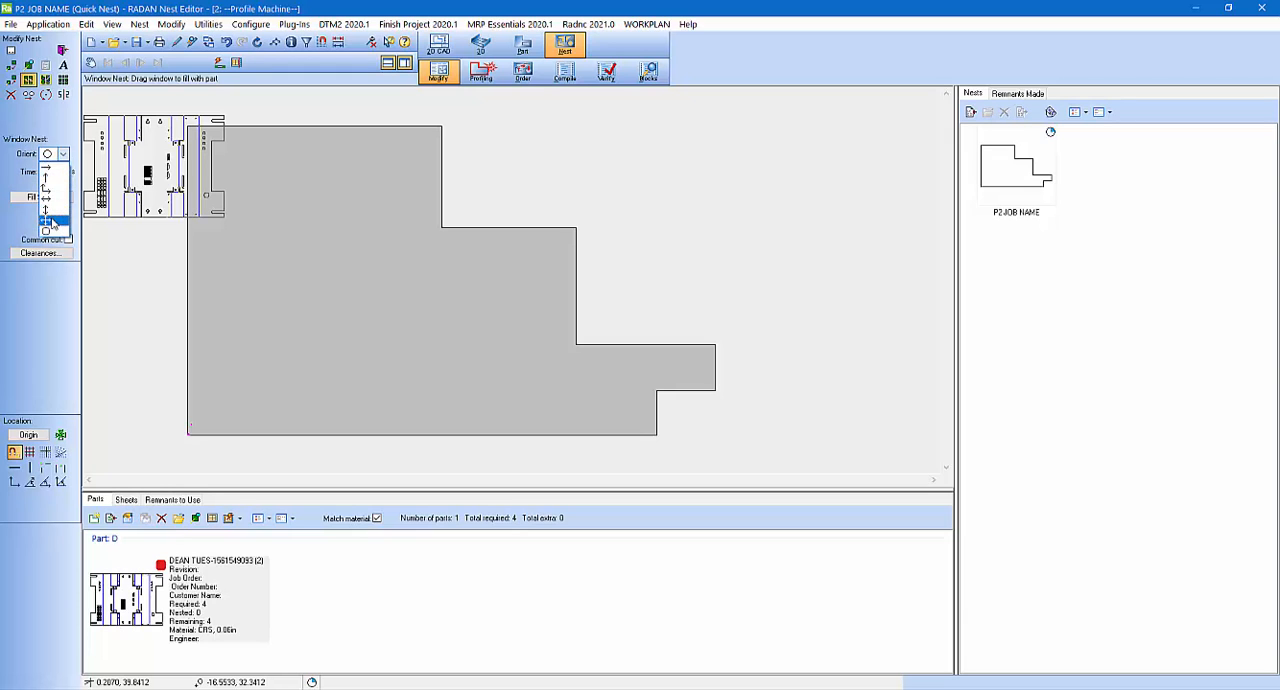
click(48, 212)
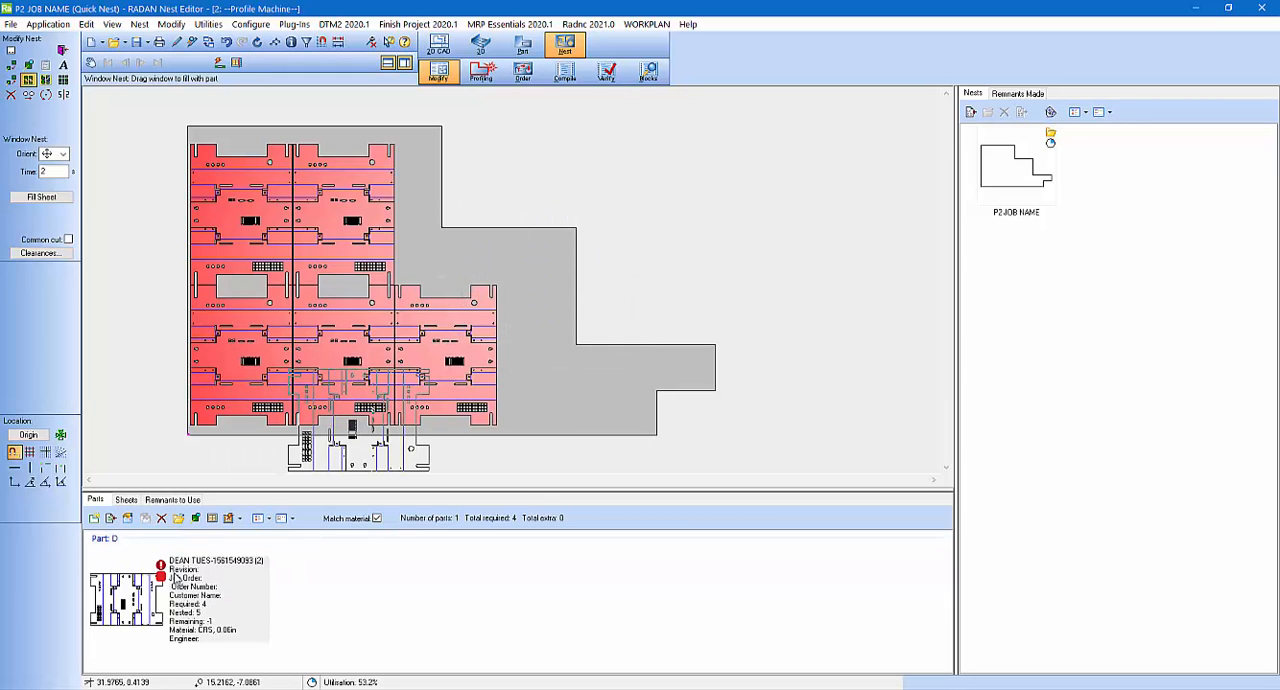
Step: Apply automatic tooling to all nested parts in profiling mode and switch to the order mode
click(11, 94)
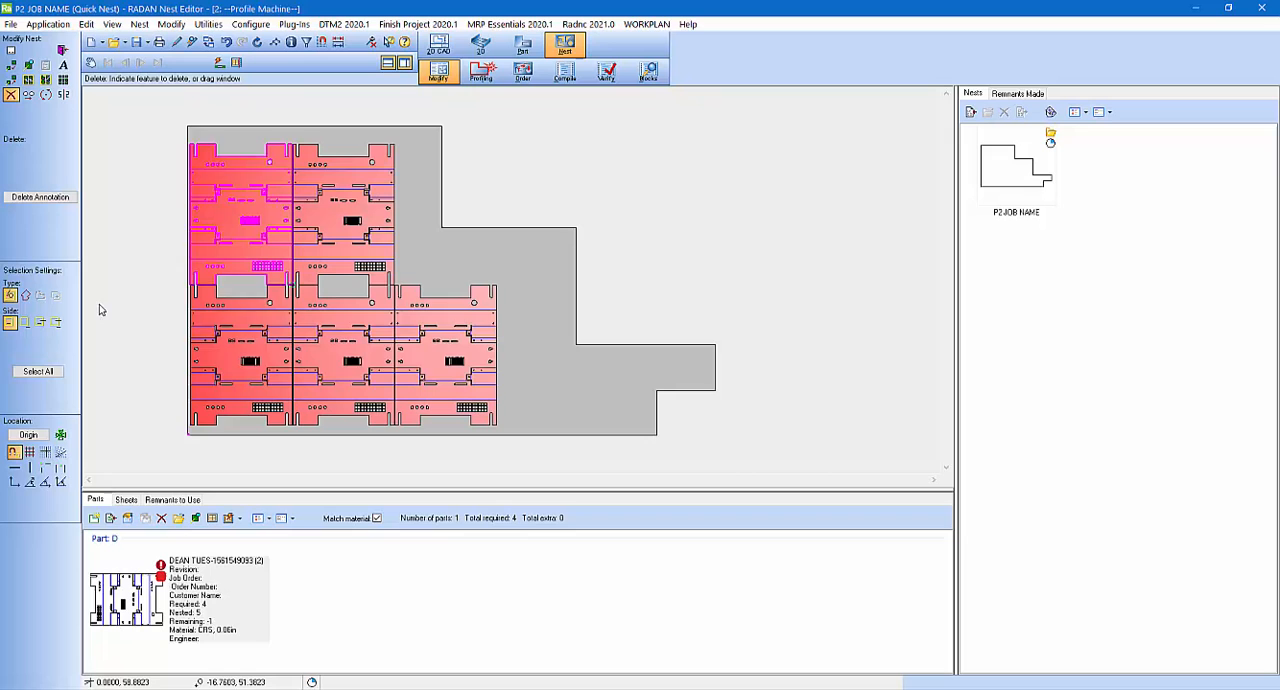
click(481, 71)
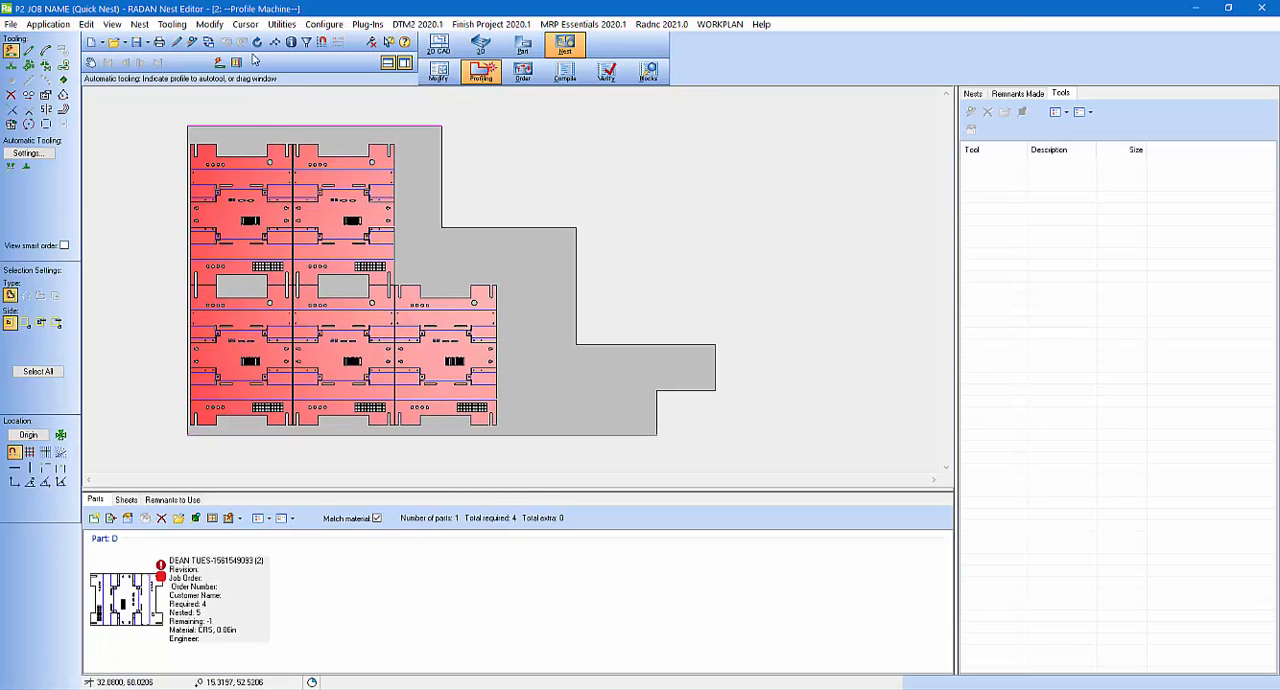
click(220, 64)
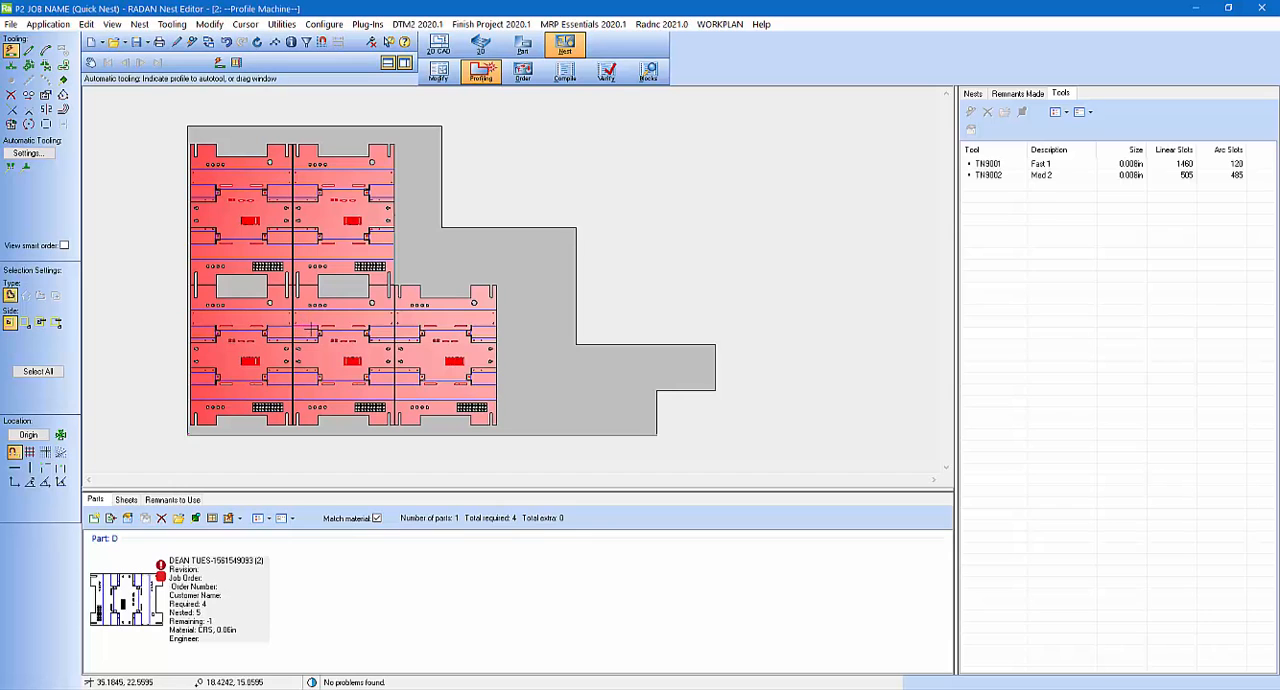
scroll(394, 356, up, 1)
scroll(395, 356, up, 2)
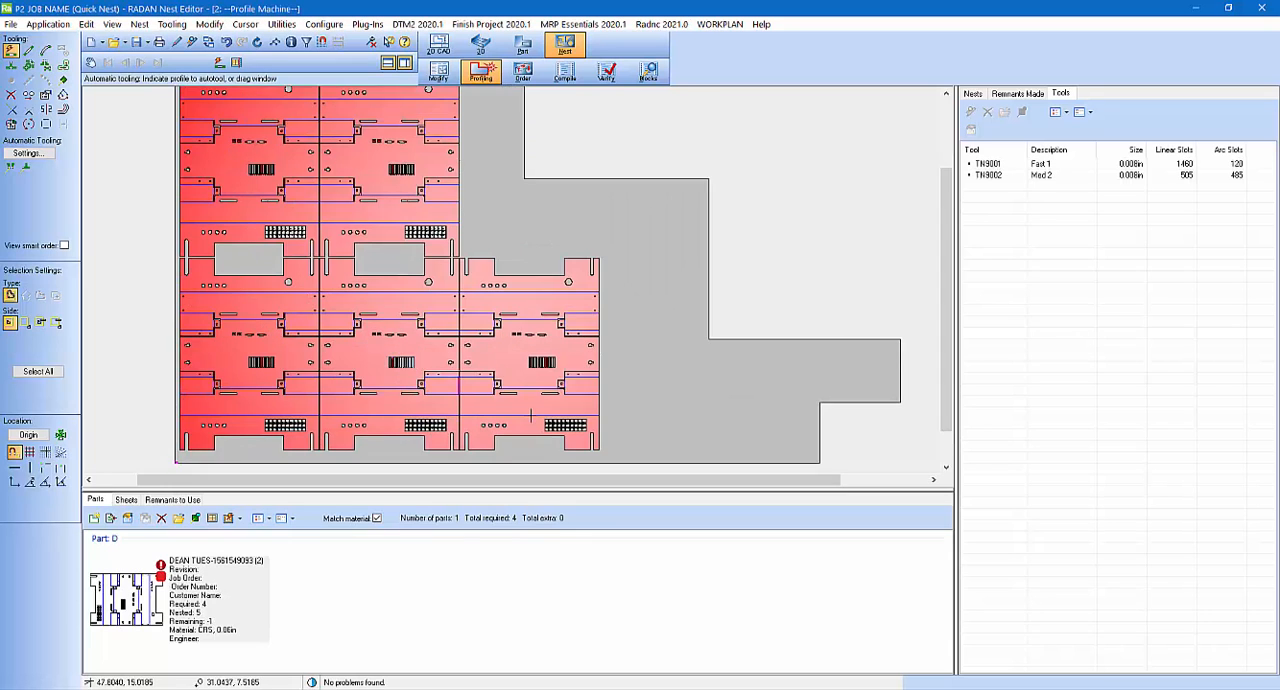
scroll(407, 359, down, 3)
click(523, 73)
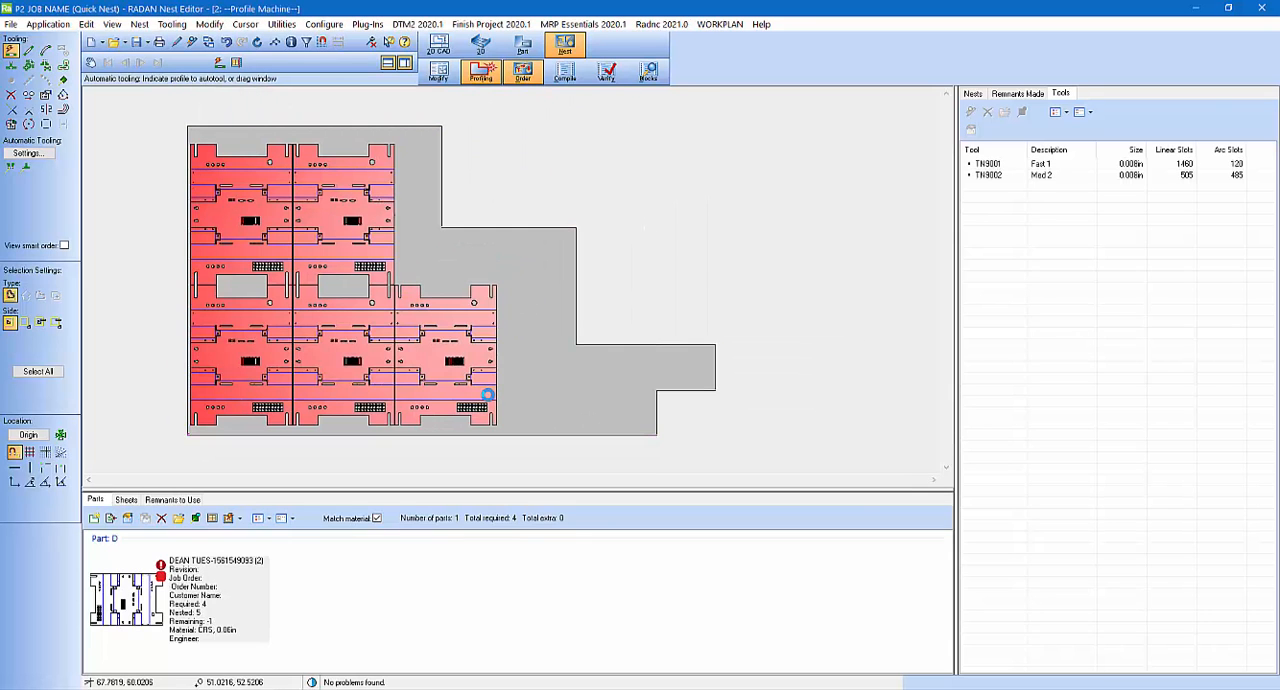